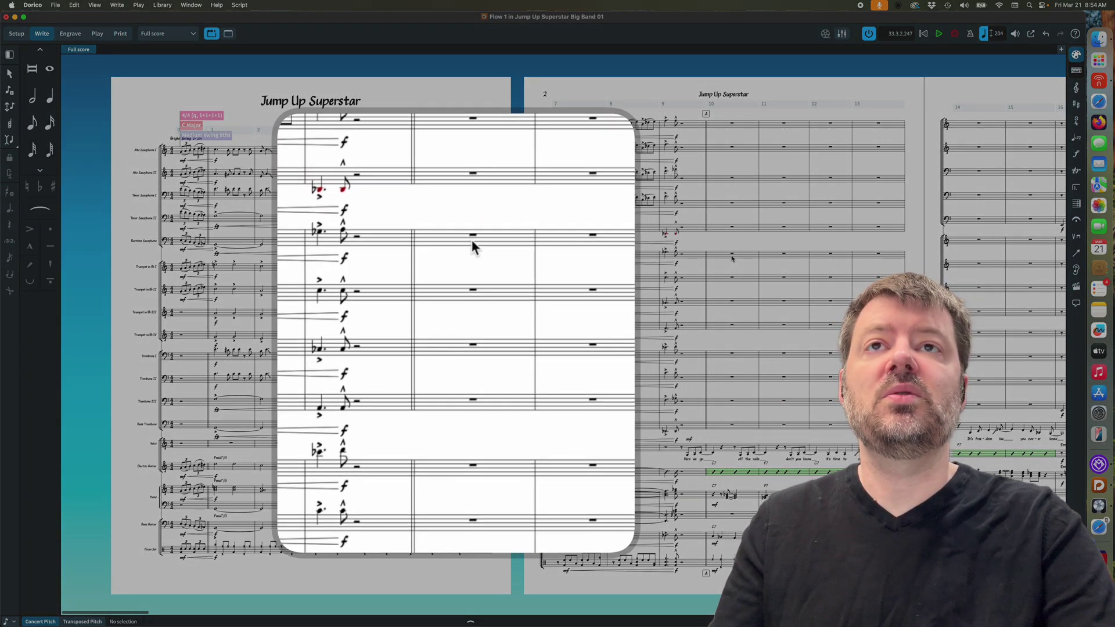
- Enter a B chord on beat 1 of bar 10, spread across the four trumpet staves
scroll(726, 258, "right", 1)
left_click(725, 257)
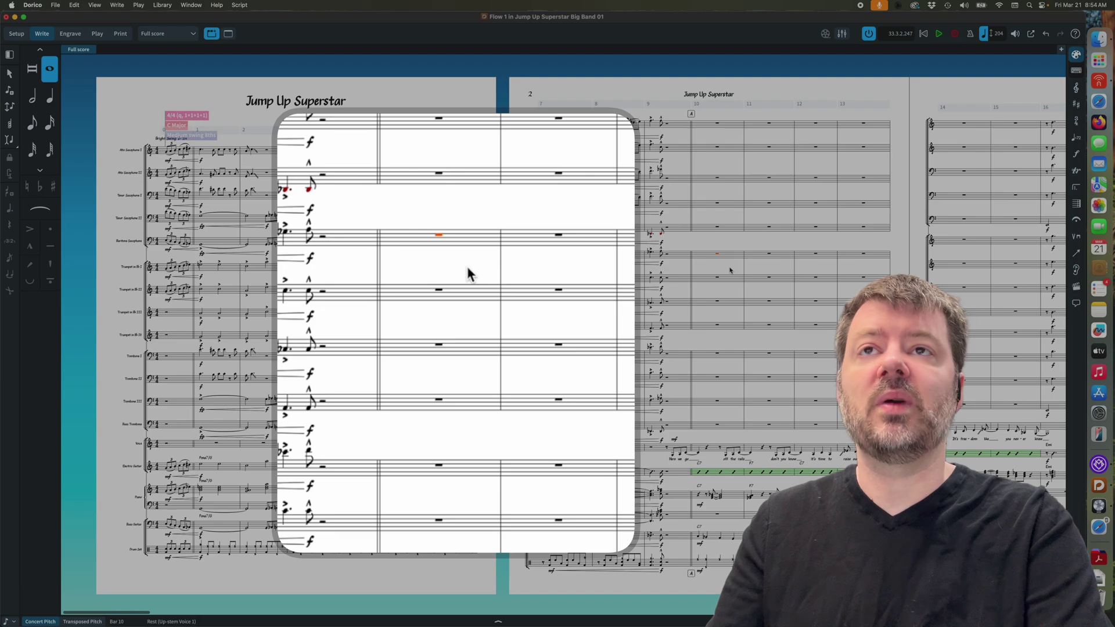
key("Return")
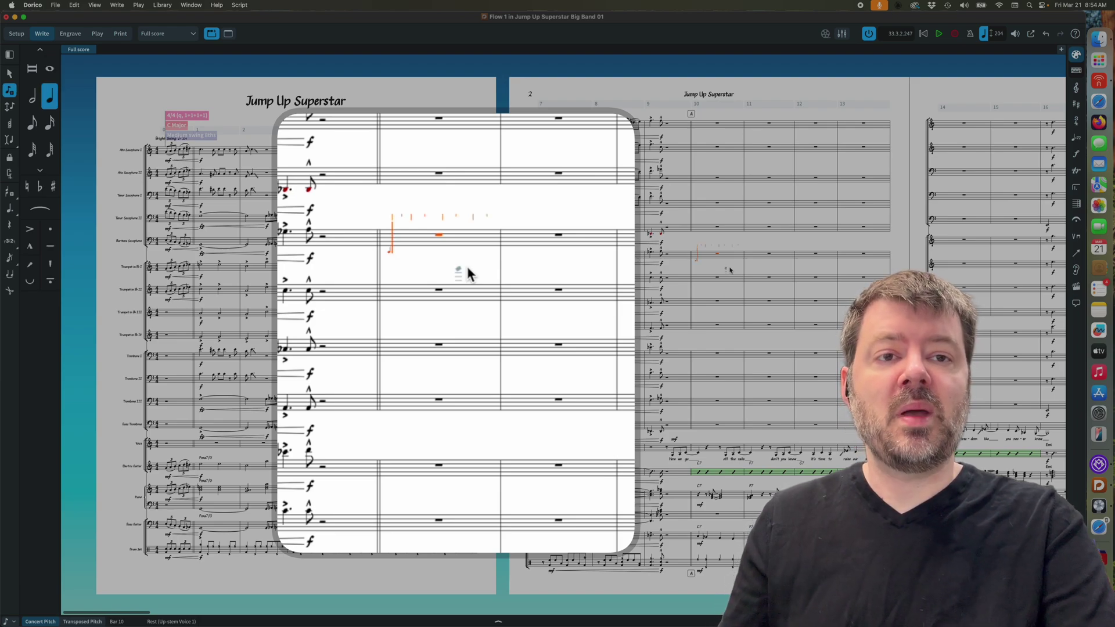
key("shift+Down")
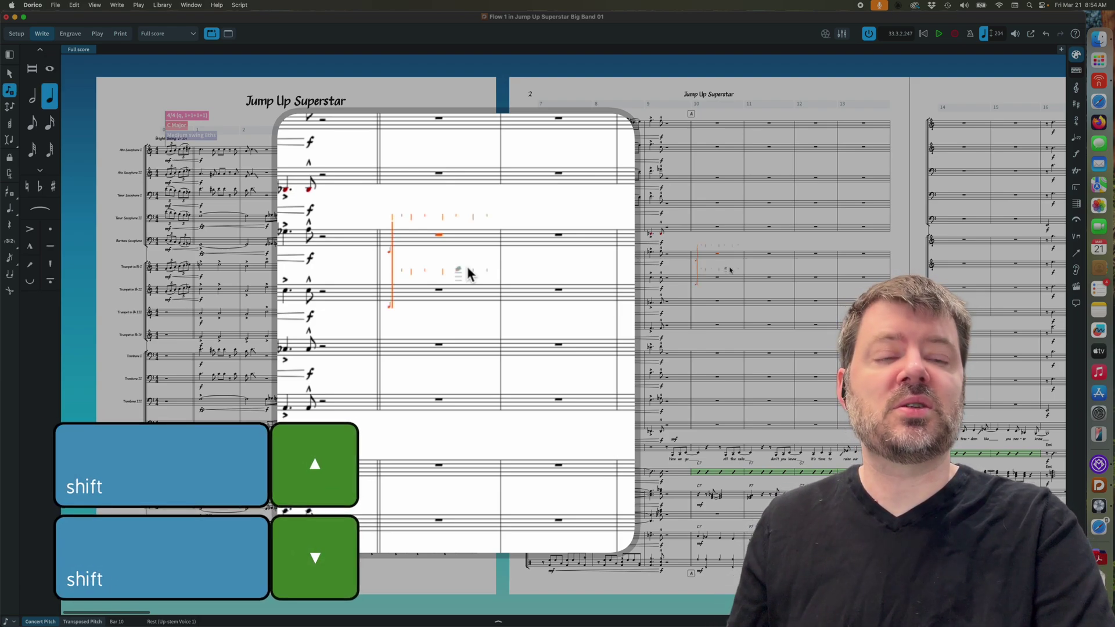
key("shift+Down")
key("shift+Down")
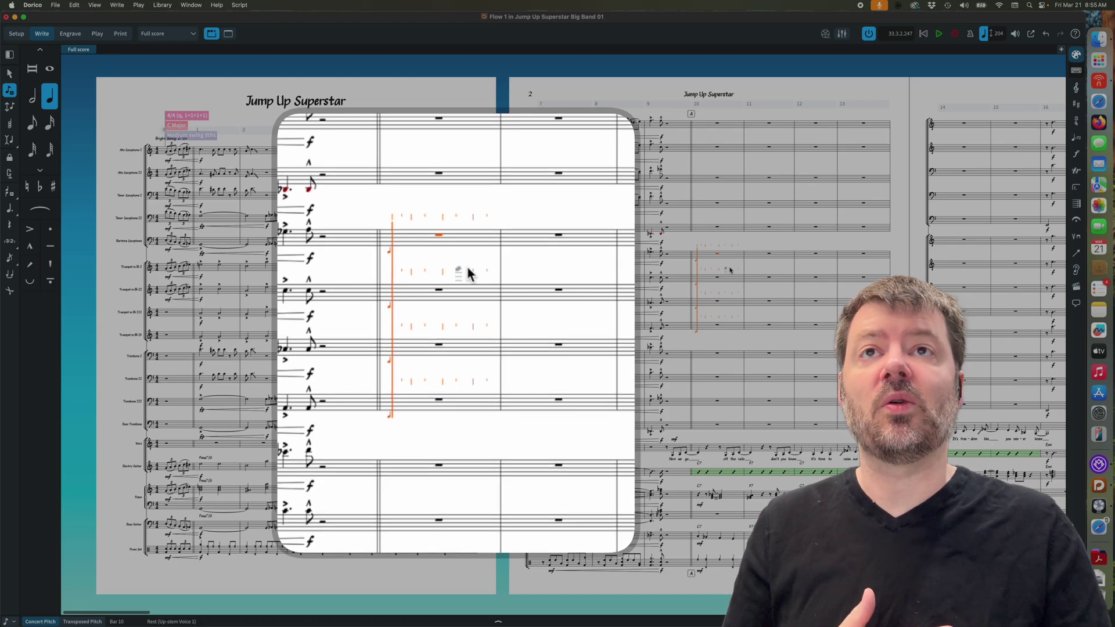
key("b")
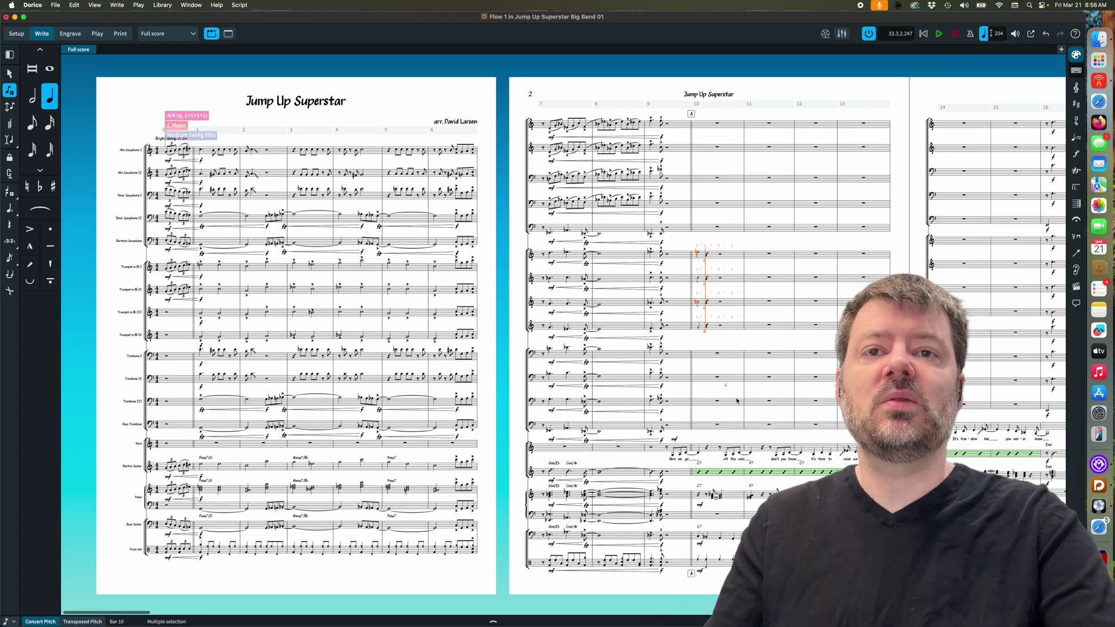
- Paste Special the vocal bars 10–12 with lyrics onto the bass trombone and Trombone 3 staves
key("Escape")
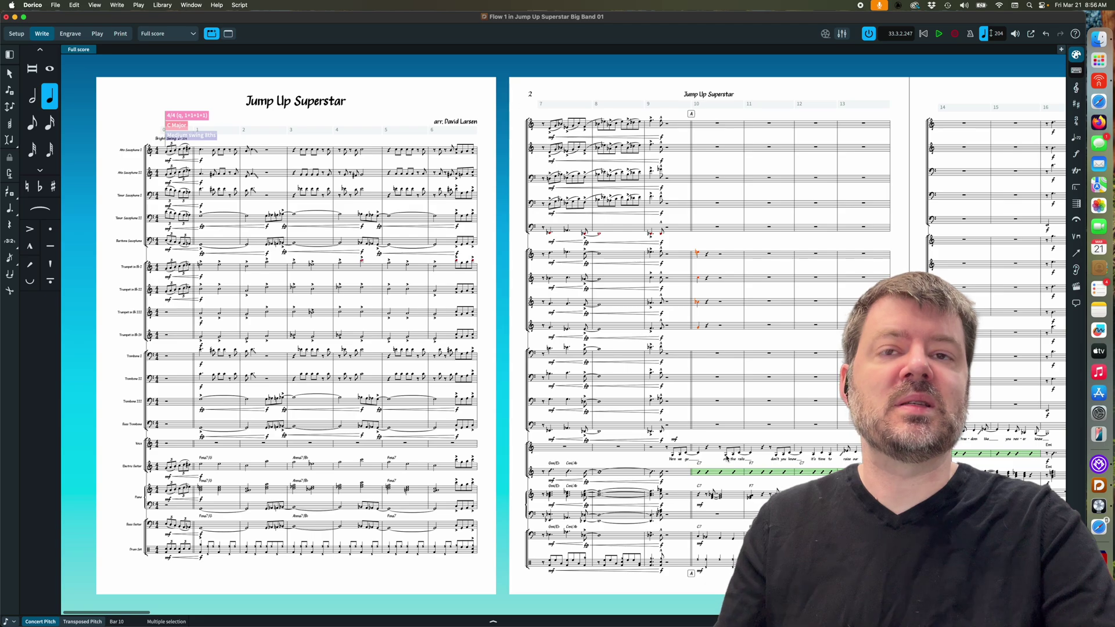
key("4")
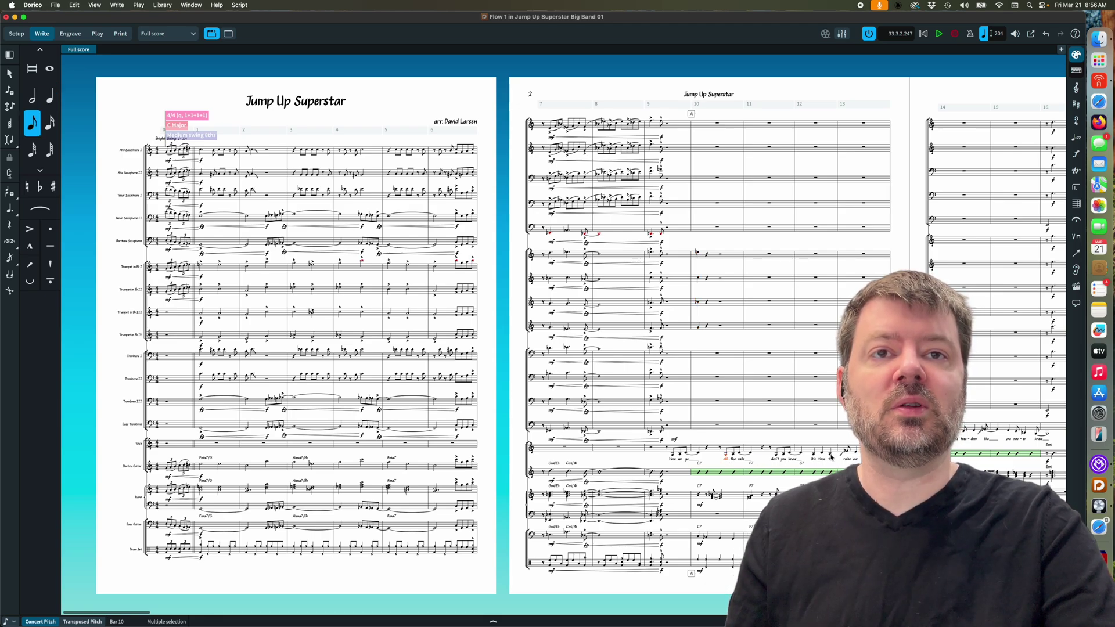
left_click(830, 456, "shift")
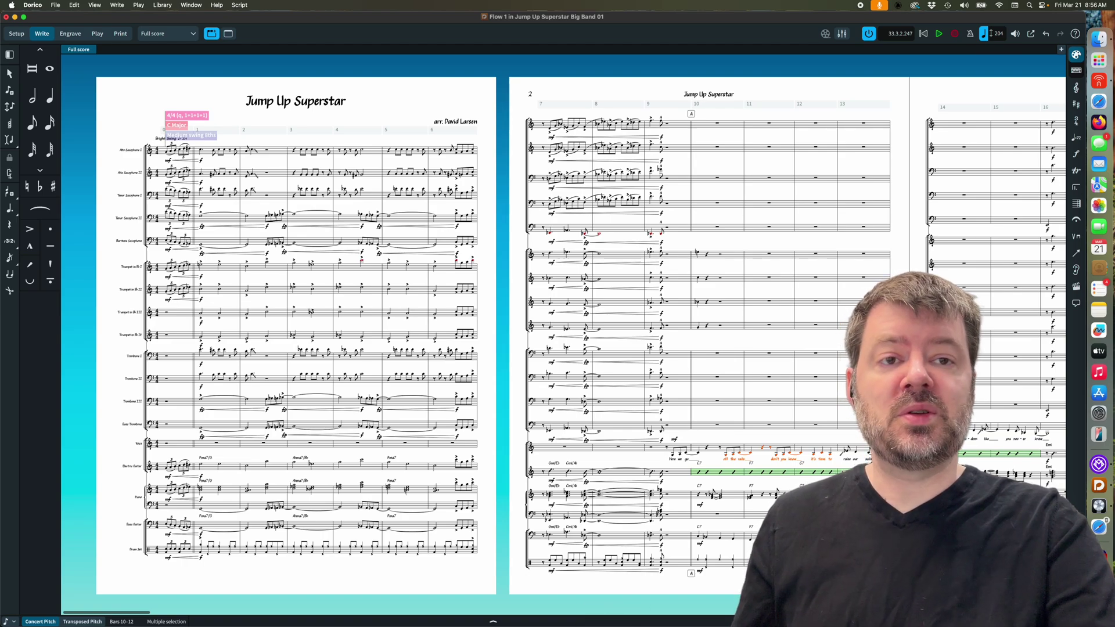
key("ctrl+shift+v")
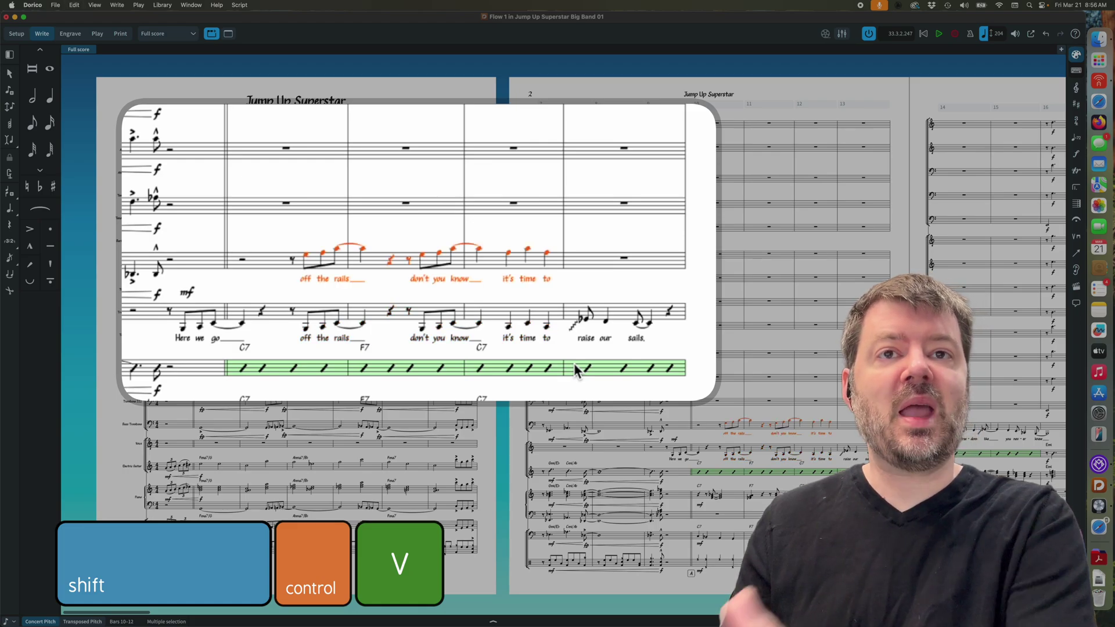
scroll(575, 370, "right", 6)
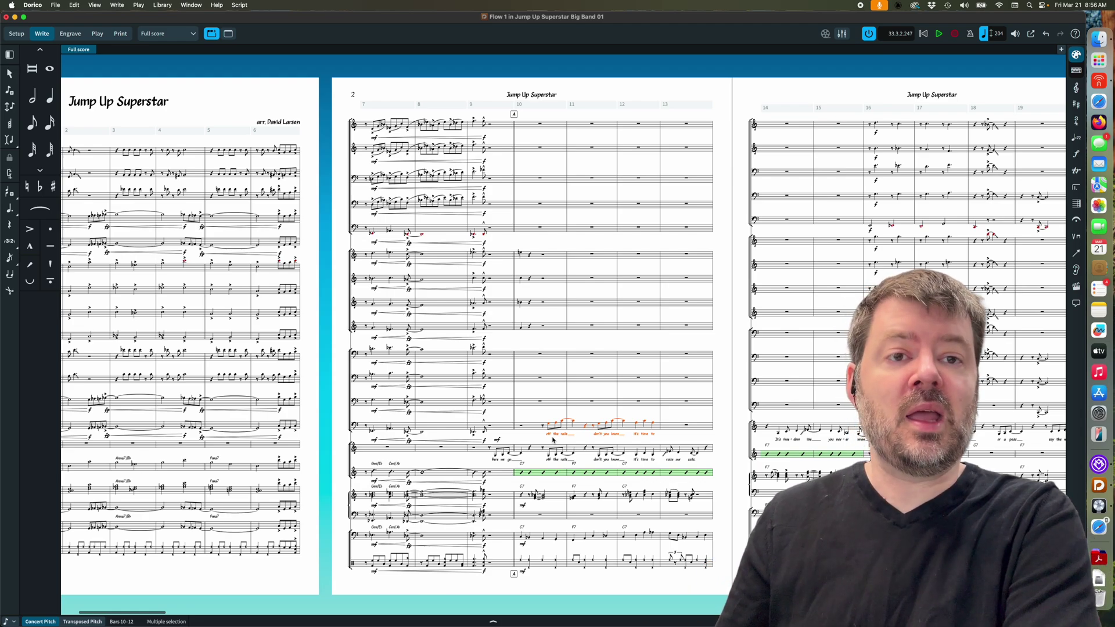
key("ctrl+shift+v")
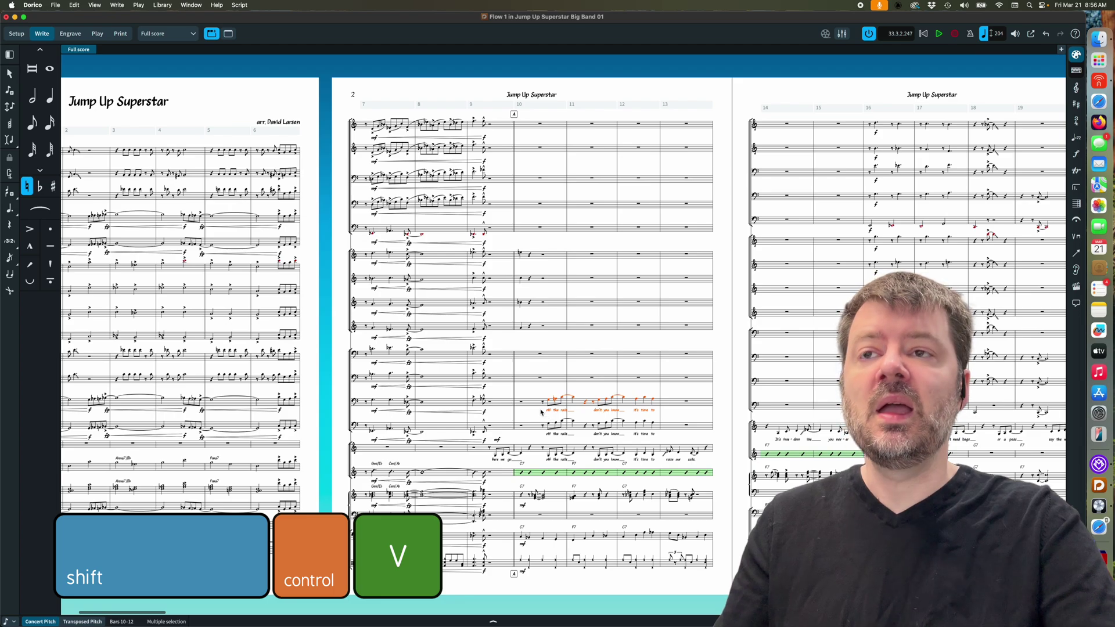
- Paste the trombone's bars 10–12 passage into bar 10 of the top two saxophone staves
left_click(522, 403)
left_click(653, 408, "shift")
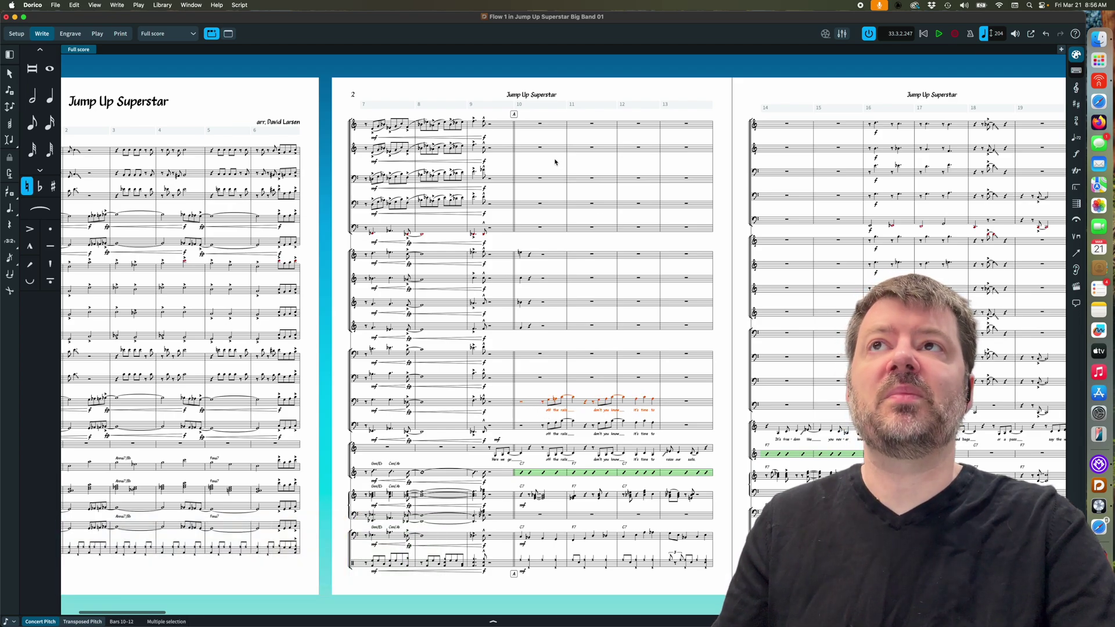
left_click(539, 125)
key("super+v")
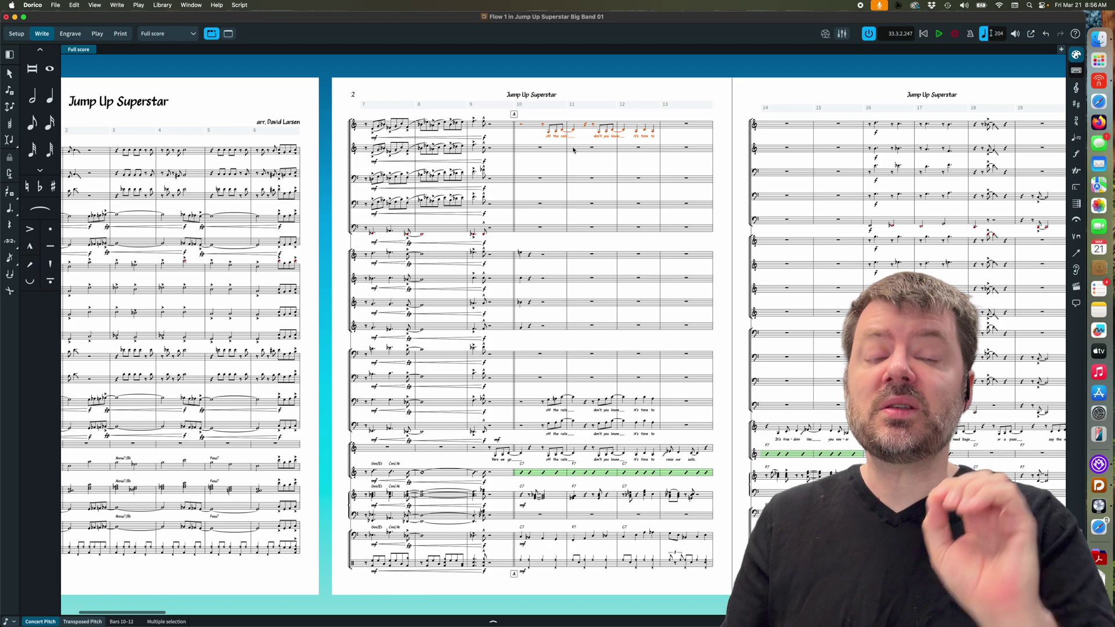
key("ctrl+v")
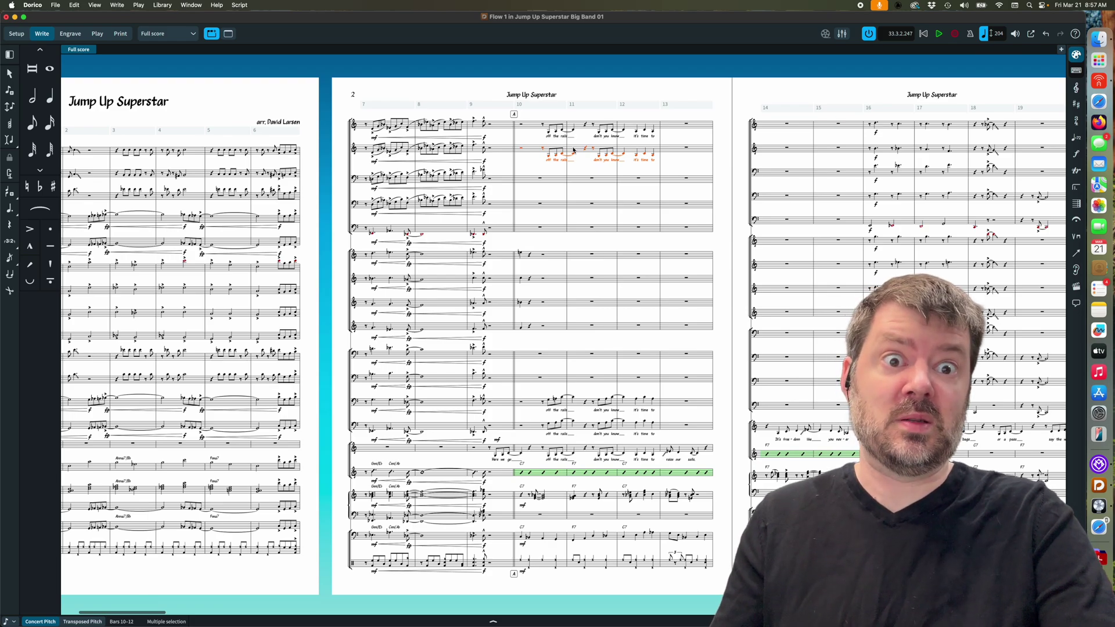
- Shift the Trombone 3 bars 10–12 melody up to Trombone 1 with Alt+N
left_click(521, 402)
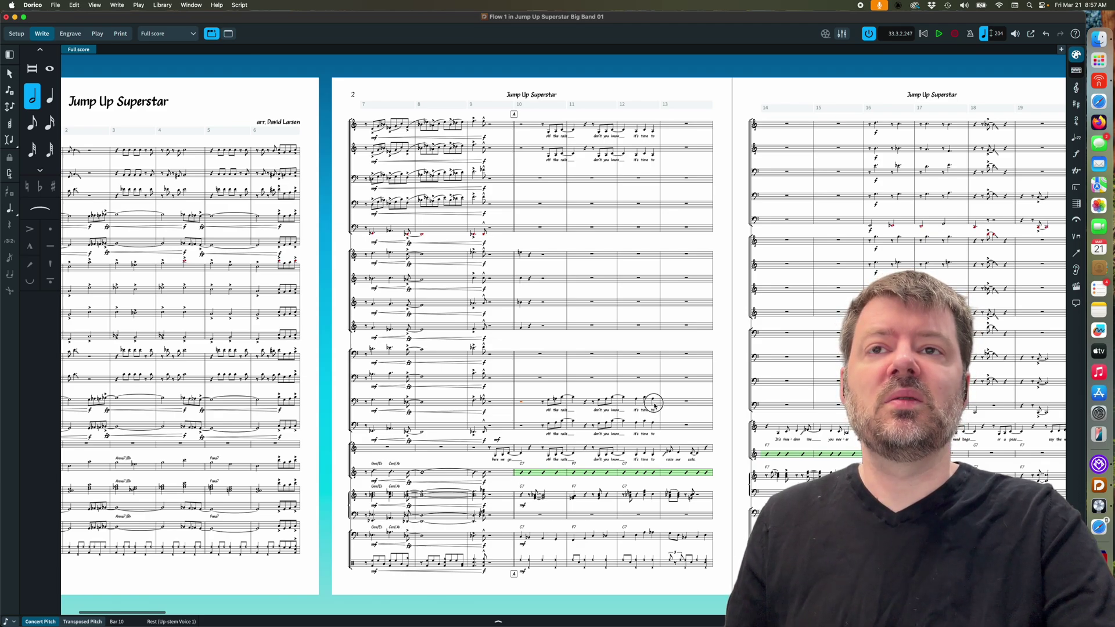
left_click(654, 407, "shift")
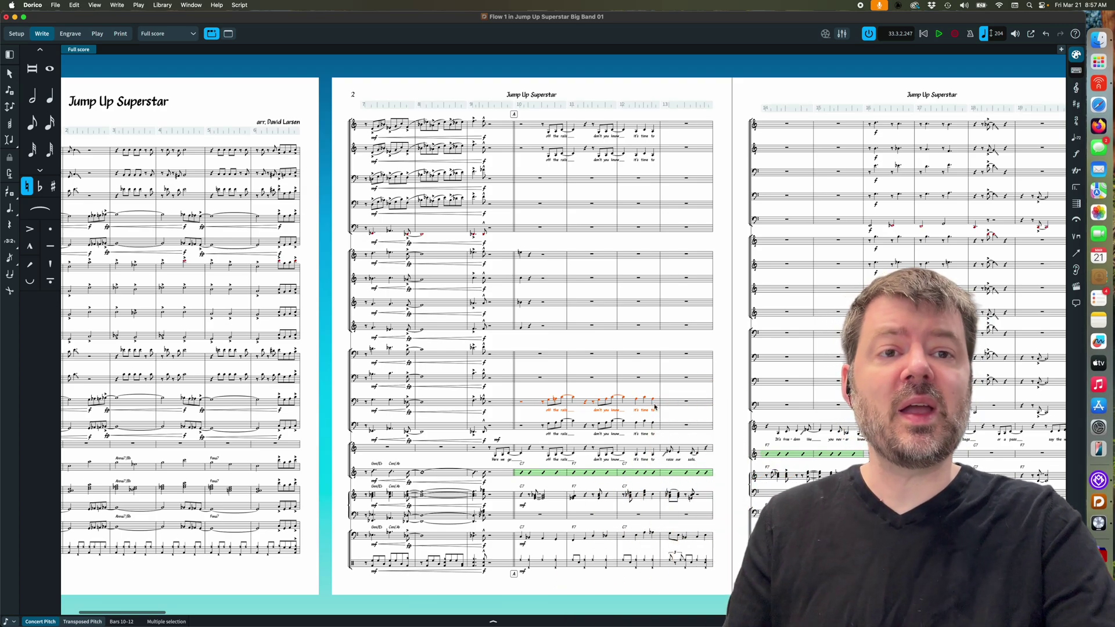
key("alt+n")
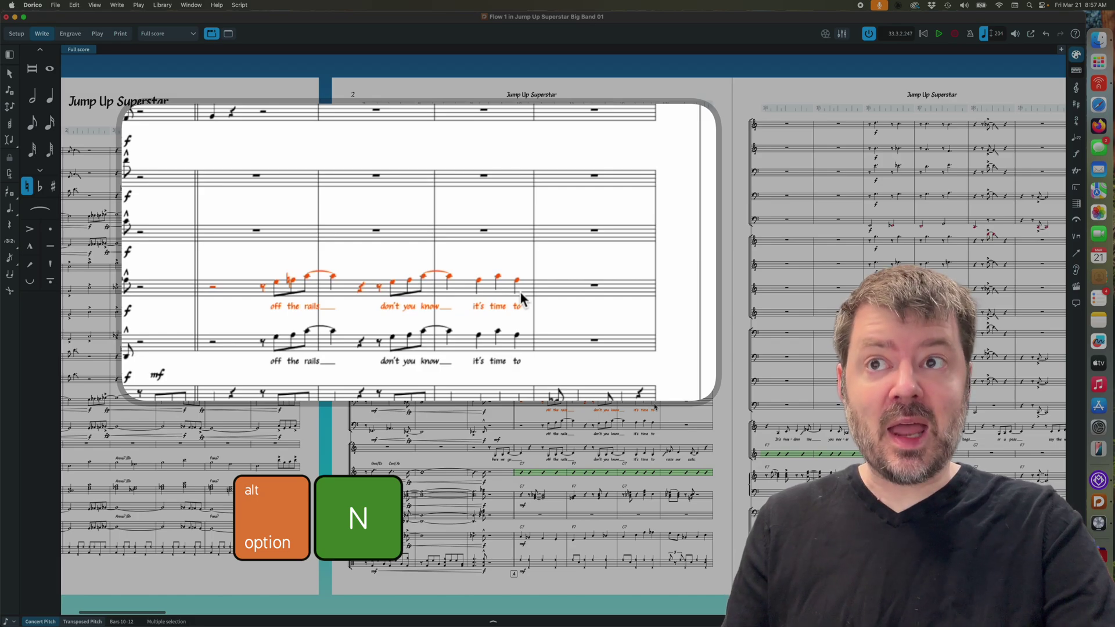
key("alt+n")
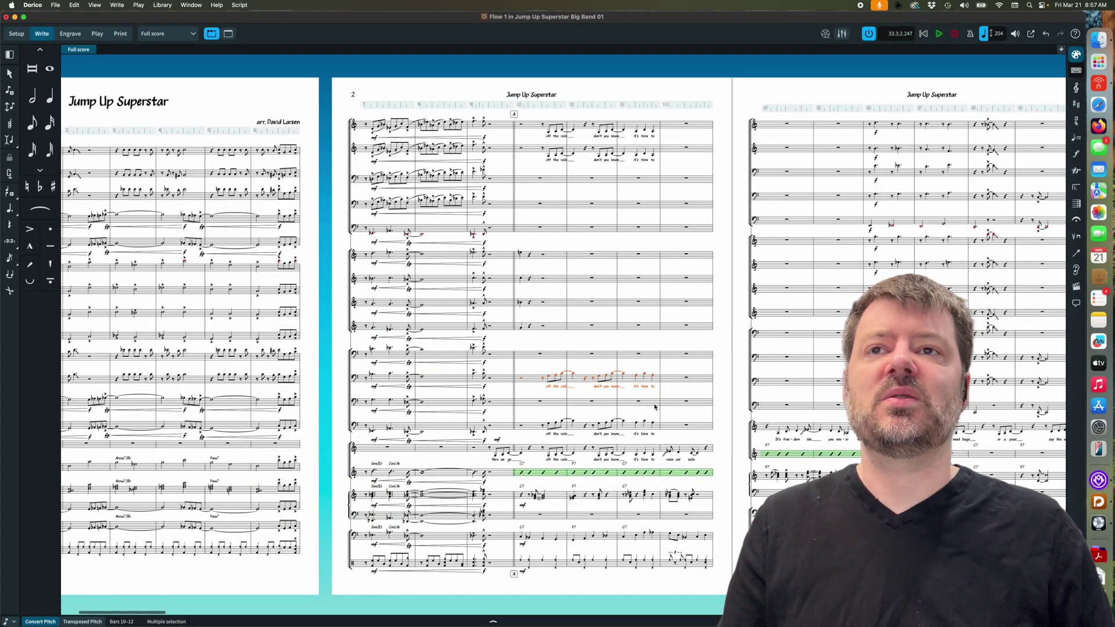
key("alt+n")
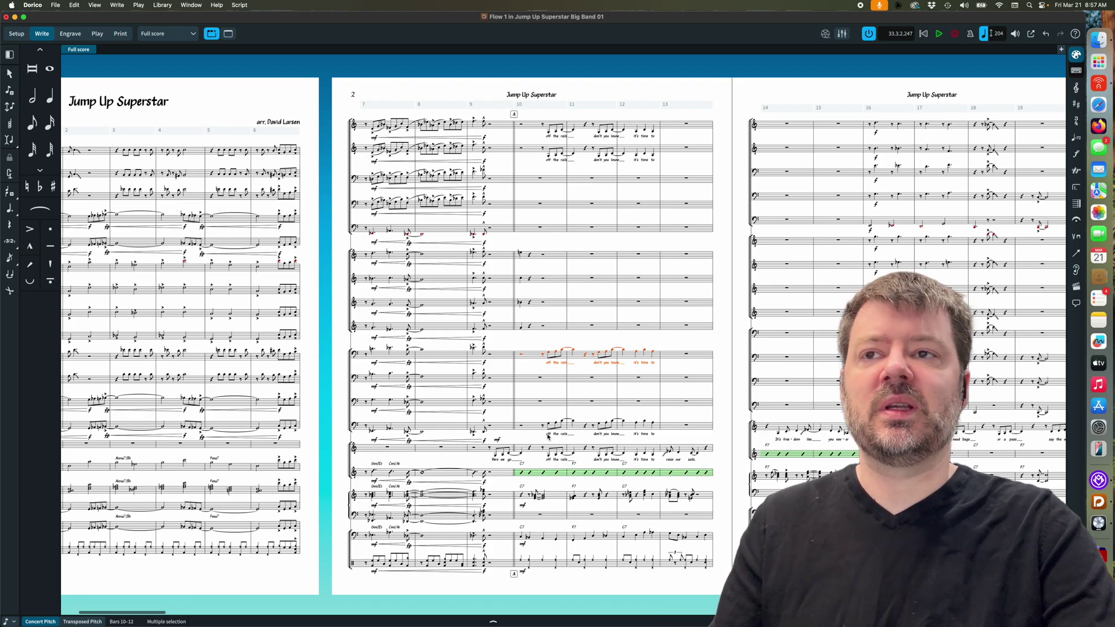
- Undo the bass trombone copy, re-paste vocal bars 10–12, and move it up to Trombone 2
key("ctrl+z")
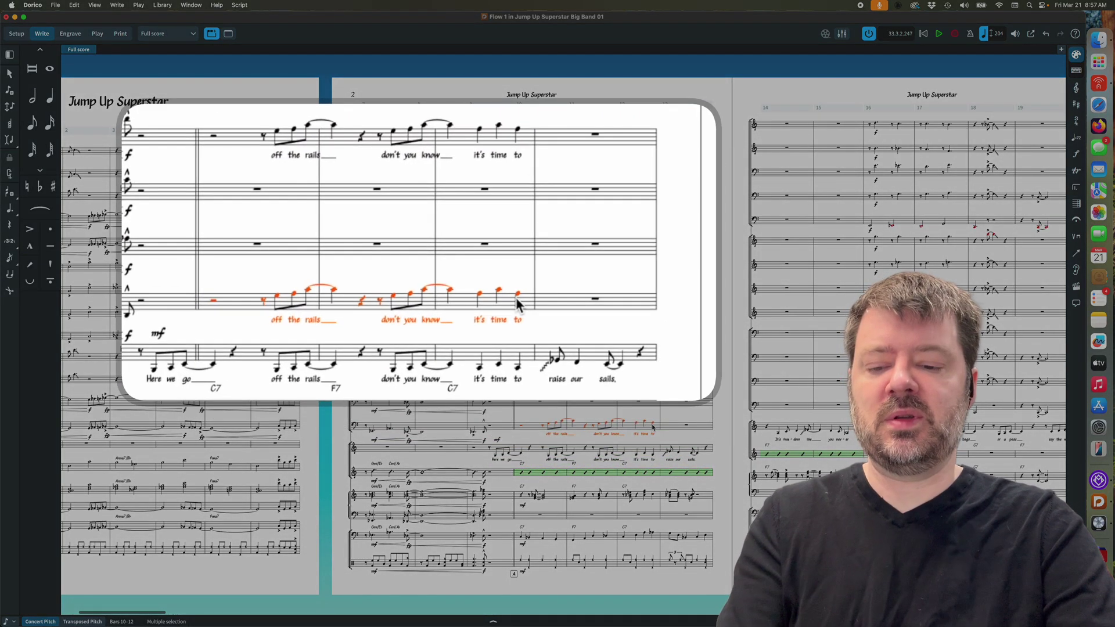
left_click(267, 357)
left_click(516, 365, "shift")
key("ctrl+shift+v")
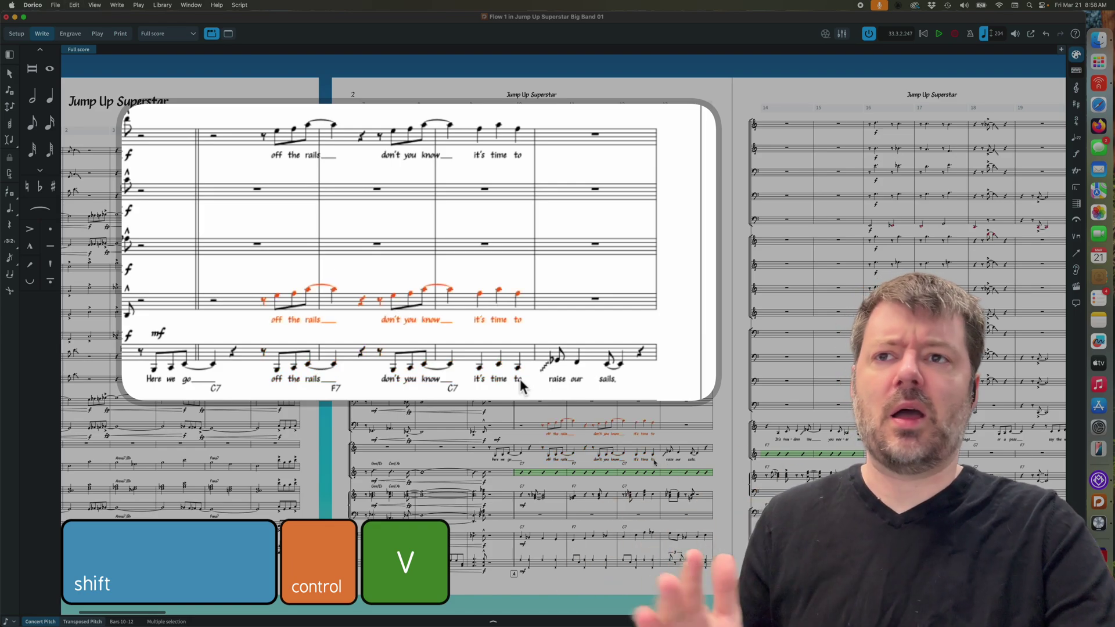
key("alt+n")
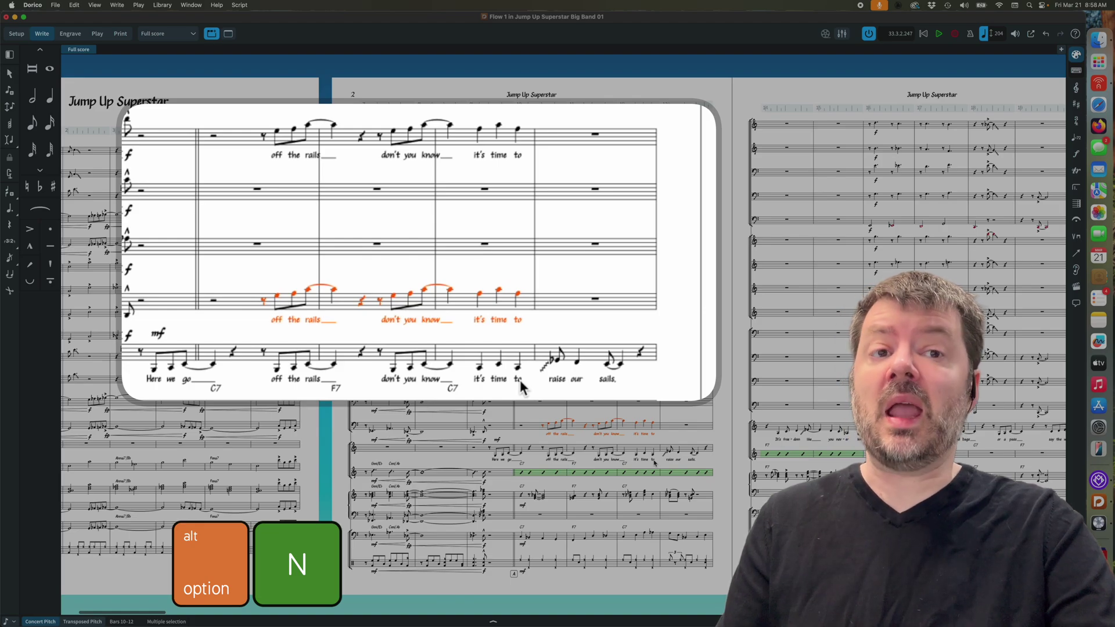
key("alt+n")
key("alt+n")
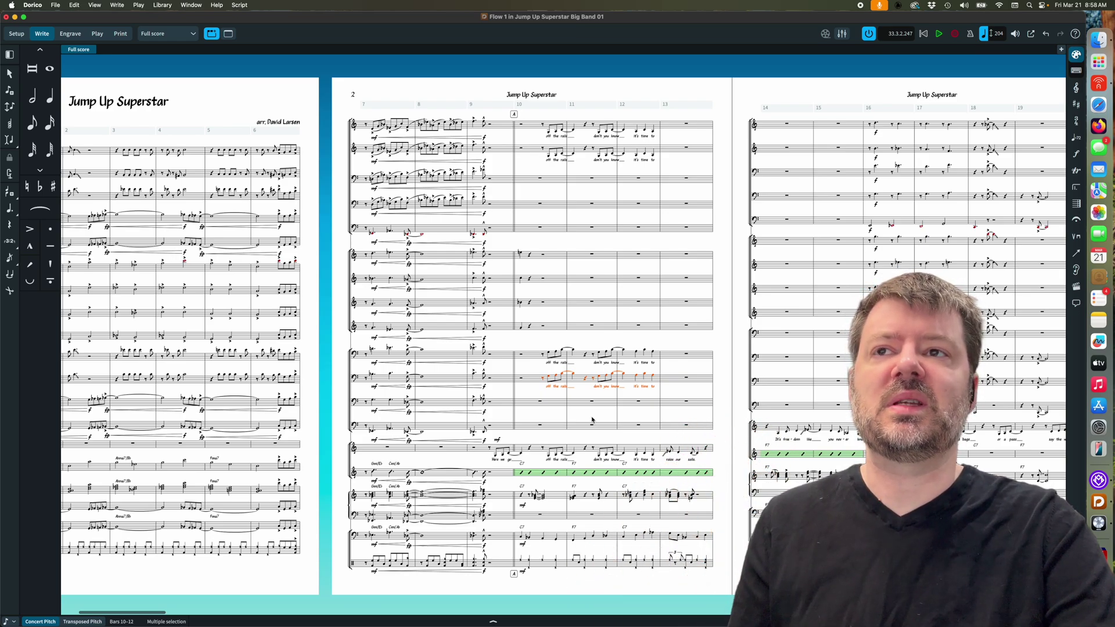
left_click(521, 355, "shift")
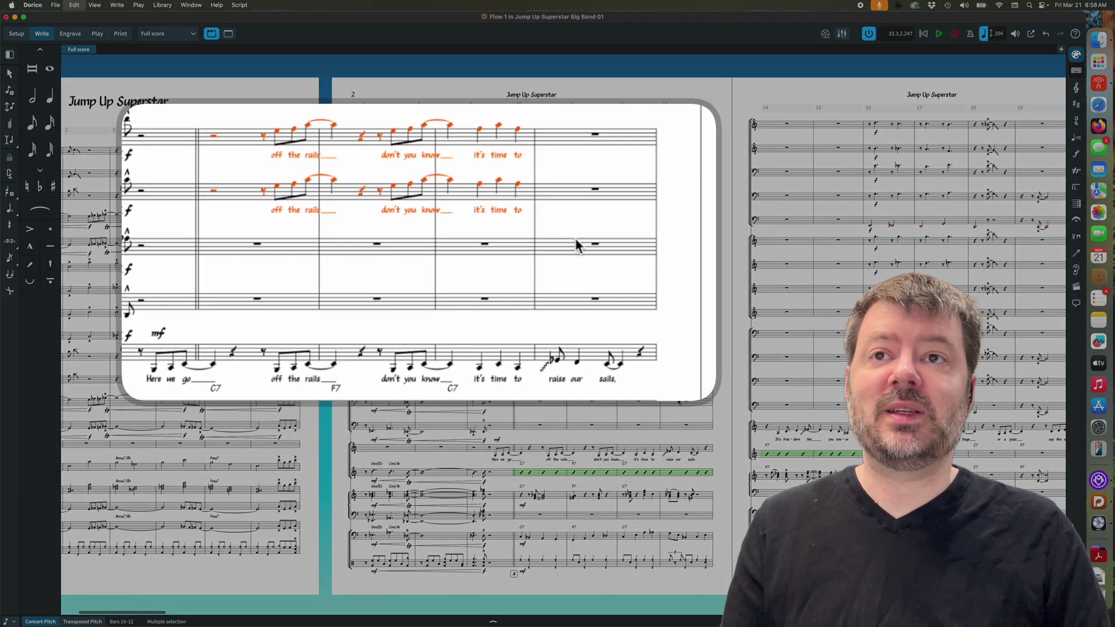
key("alt+shift+n")
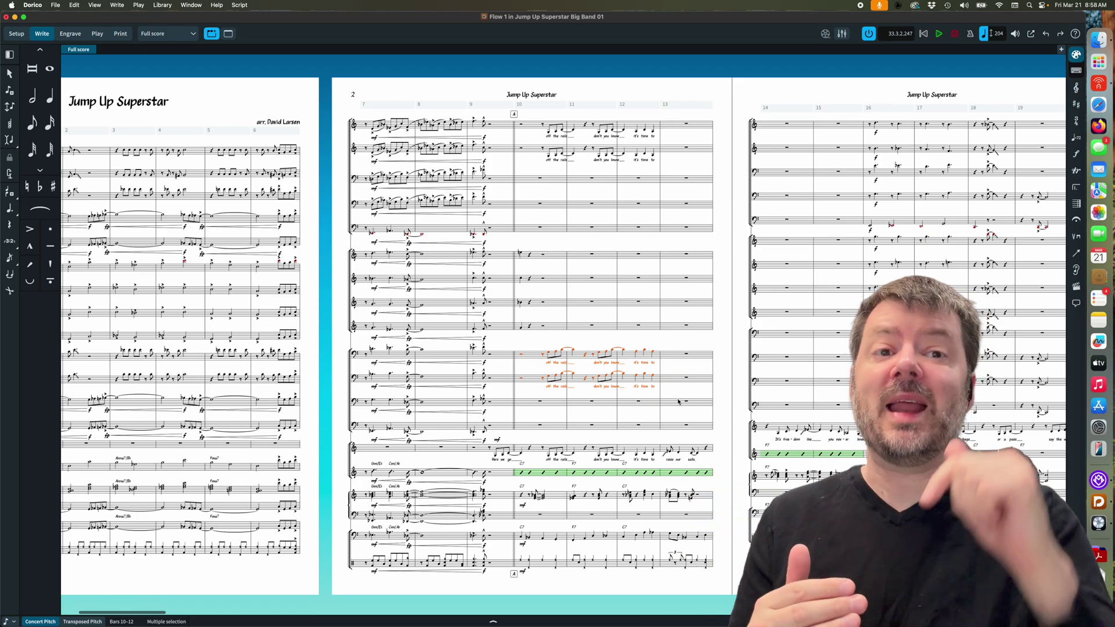
- Move the bars 10–12 lyric passages from the top four staves down into the brass staves with Alt+M
key("alt+m")
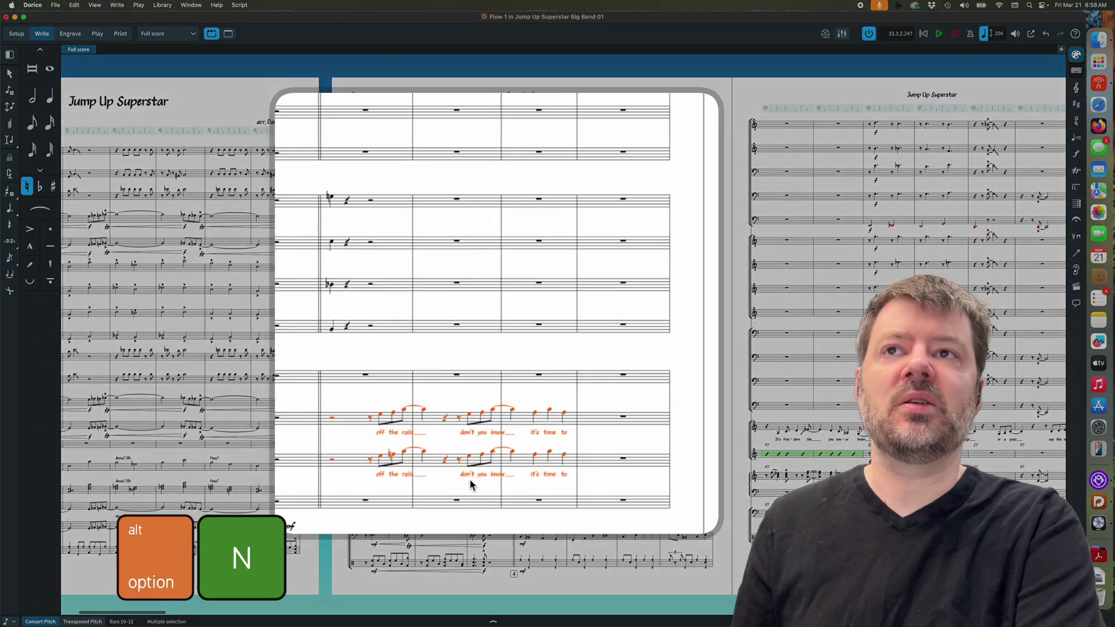
key("alt+n")
key("alt+n")
key("alt+n")
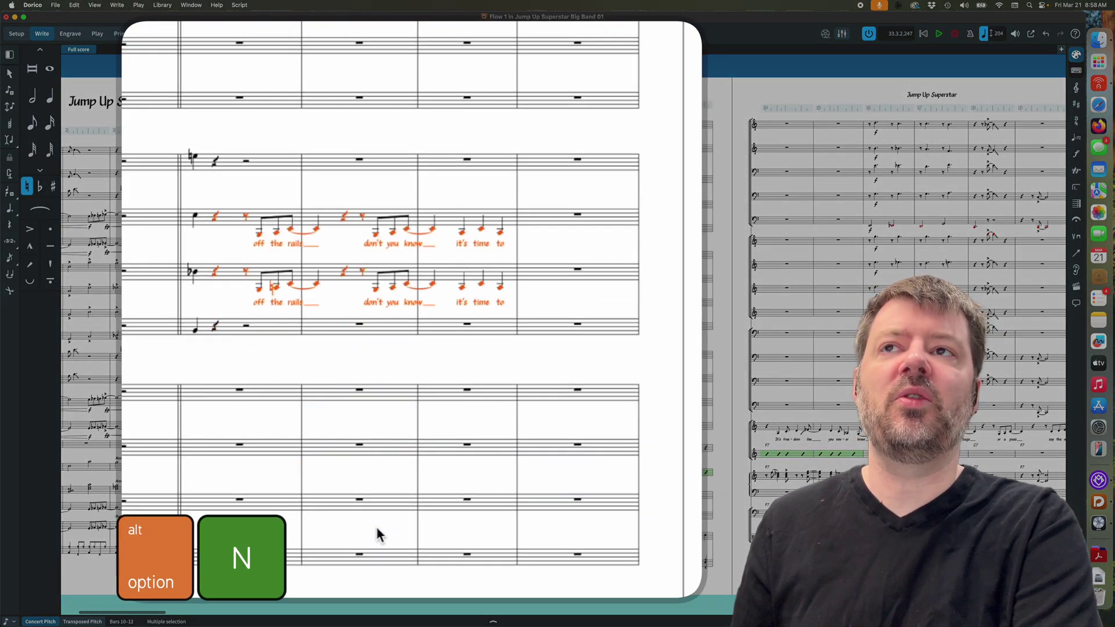
key("alt+n")
key("alt+n")
key("alt+n")
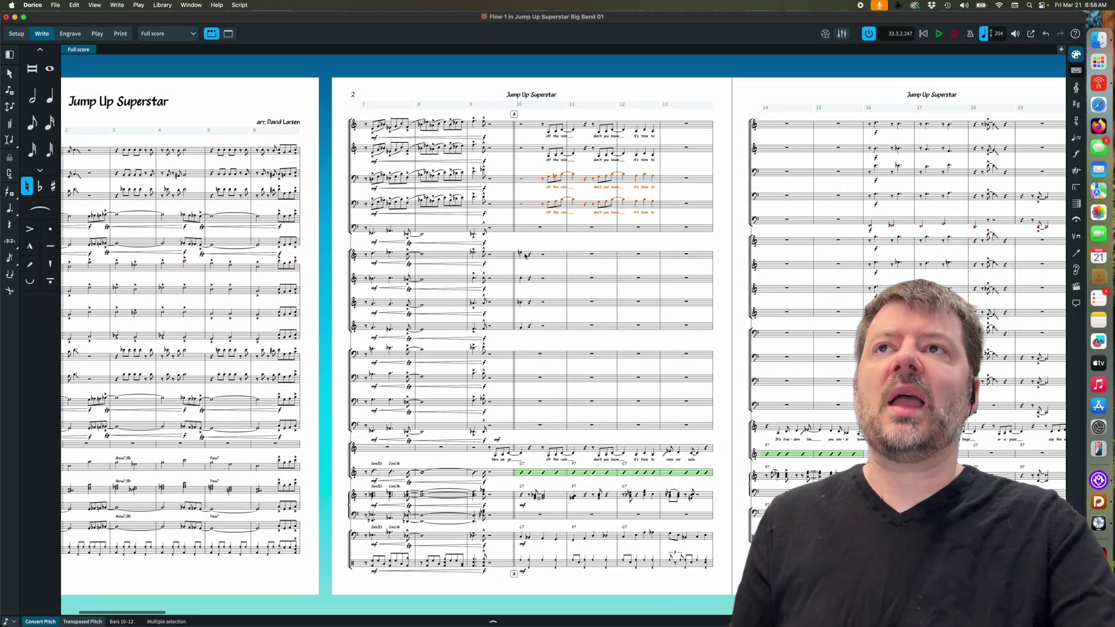
left_click(522, 127)
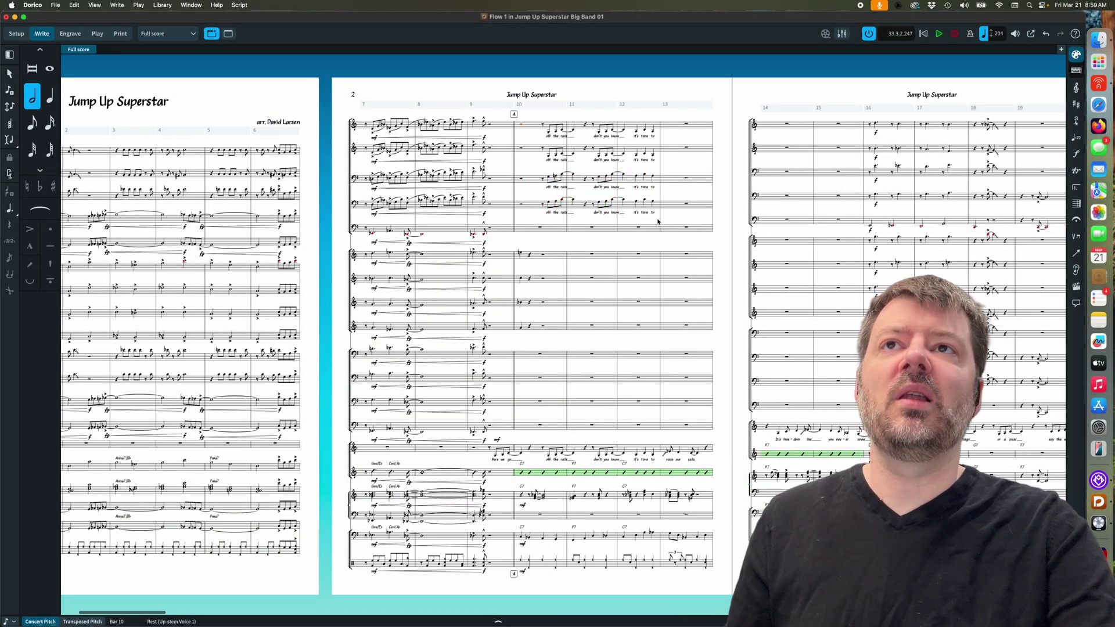
key("alt+m")
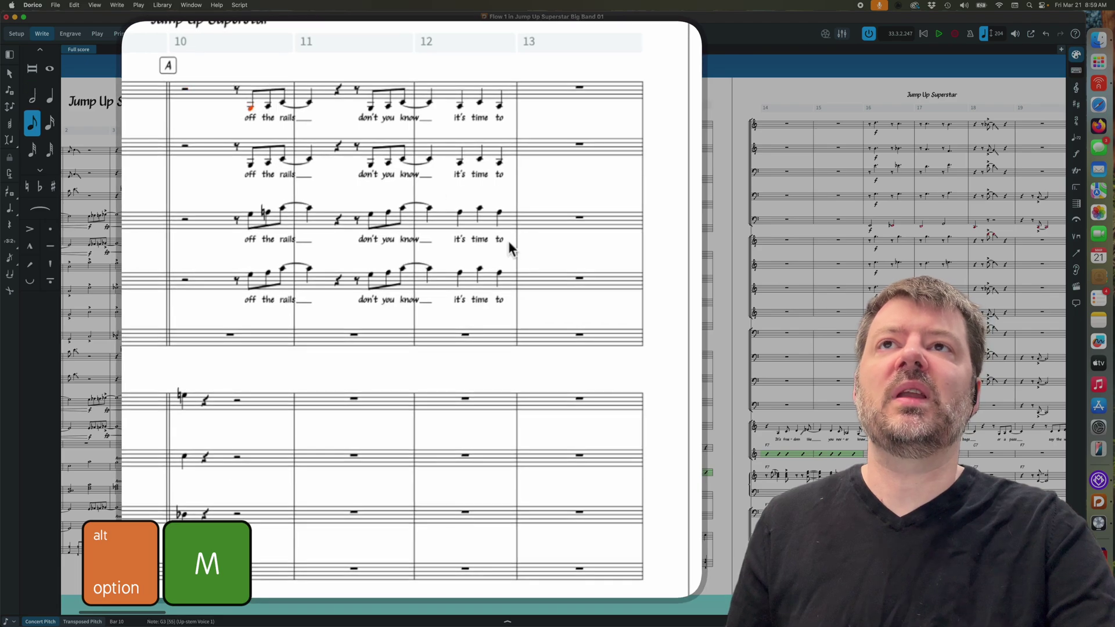
left_click(522, 268, "shift")
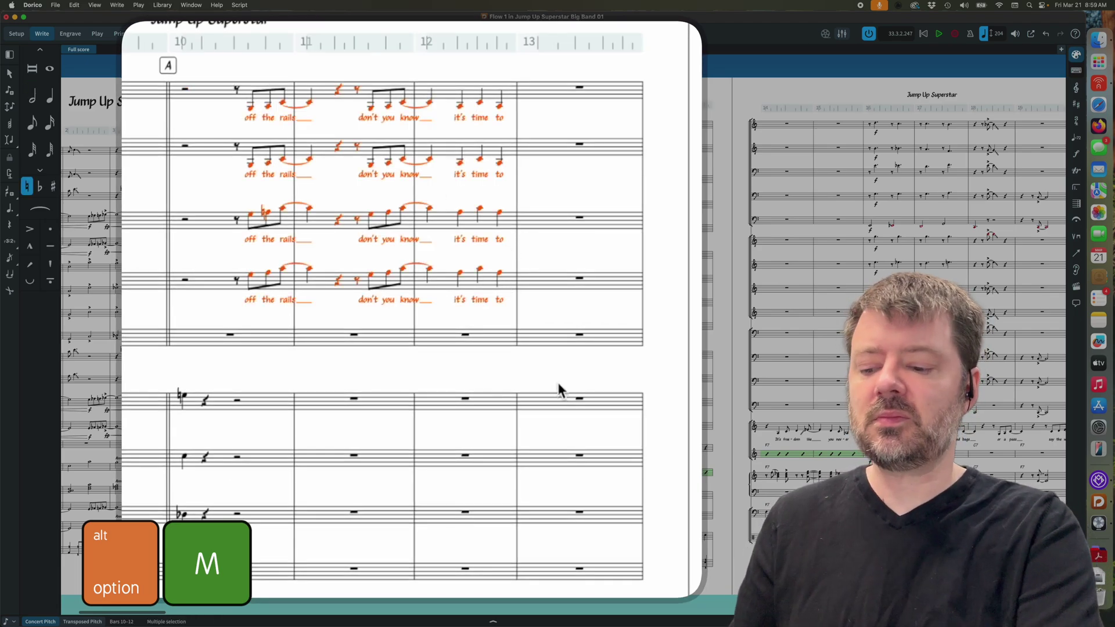
key("alt+m")
key("alt+m")
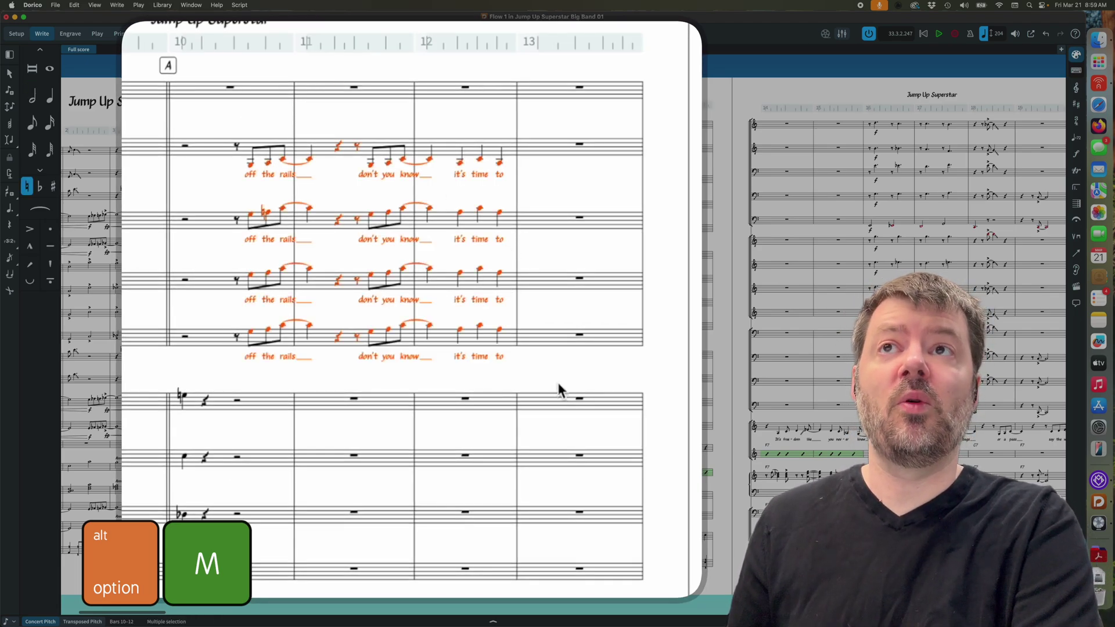
key("alt+m")
key("alt+m")
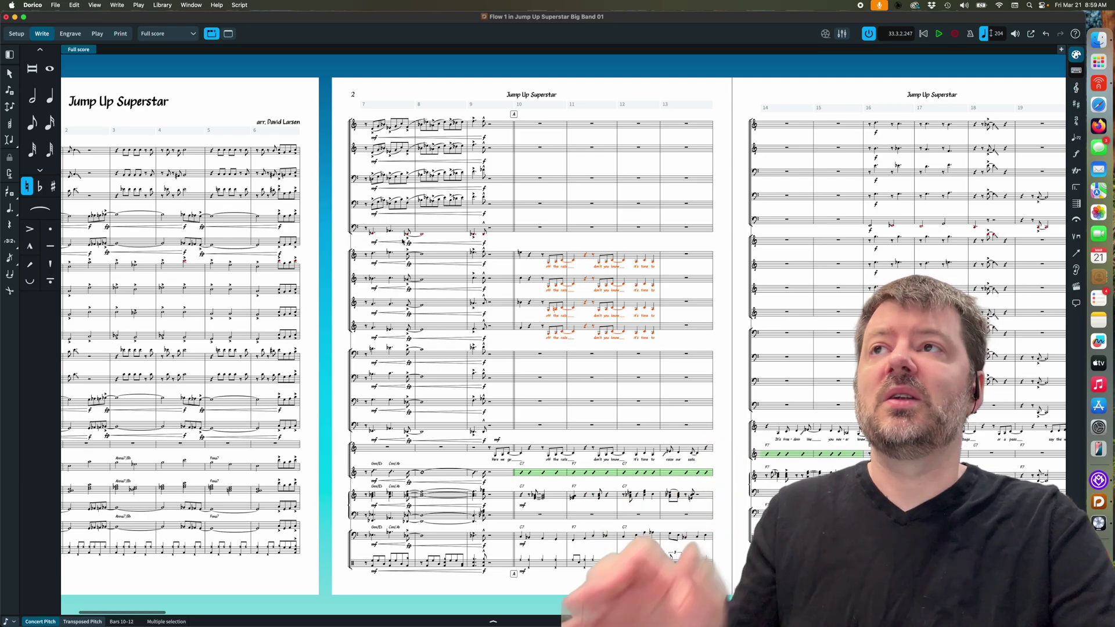
left_click(407, 200)
key("ctrl+v")
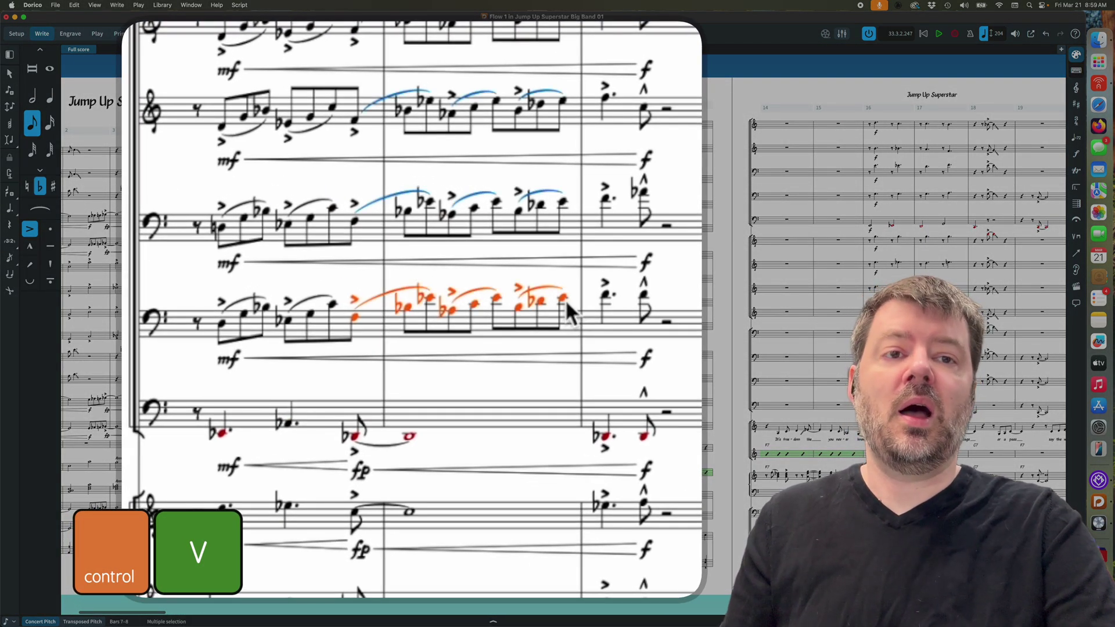
key("ctrl+v")
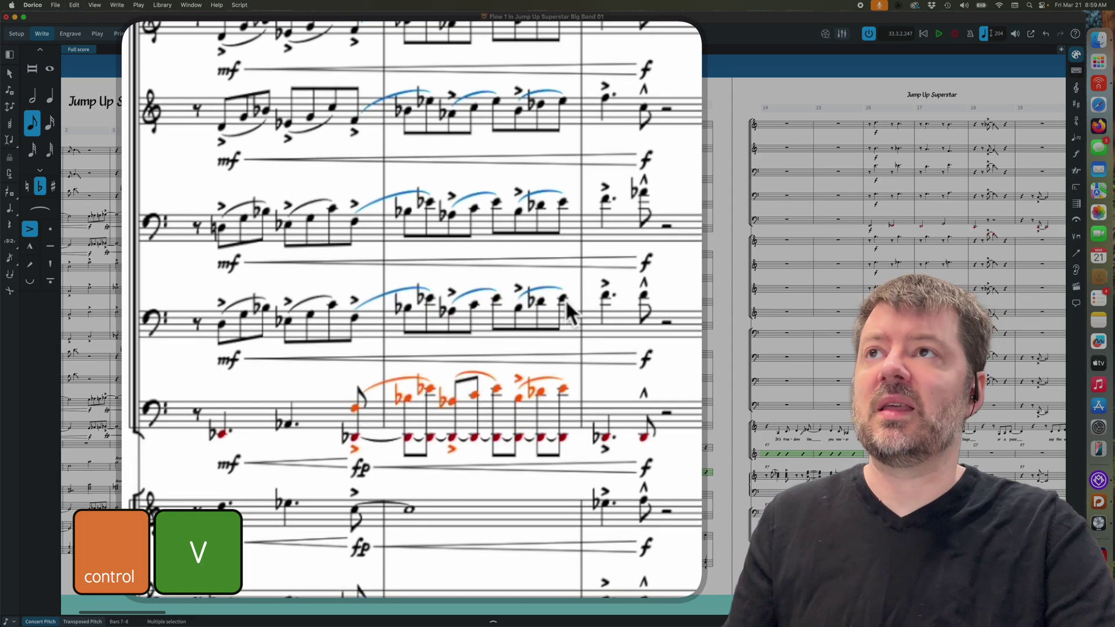
key("ctrl+z")
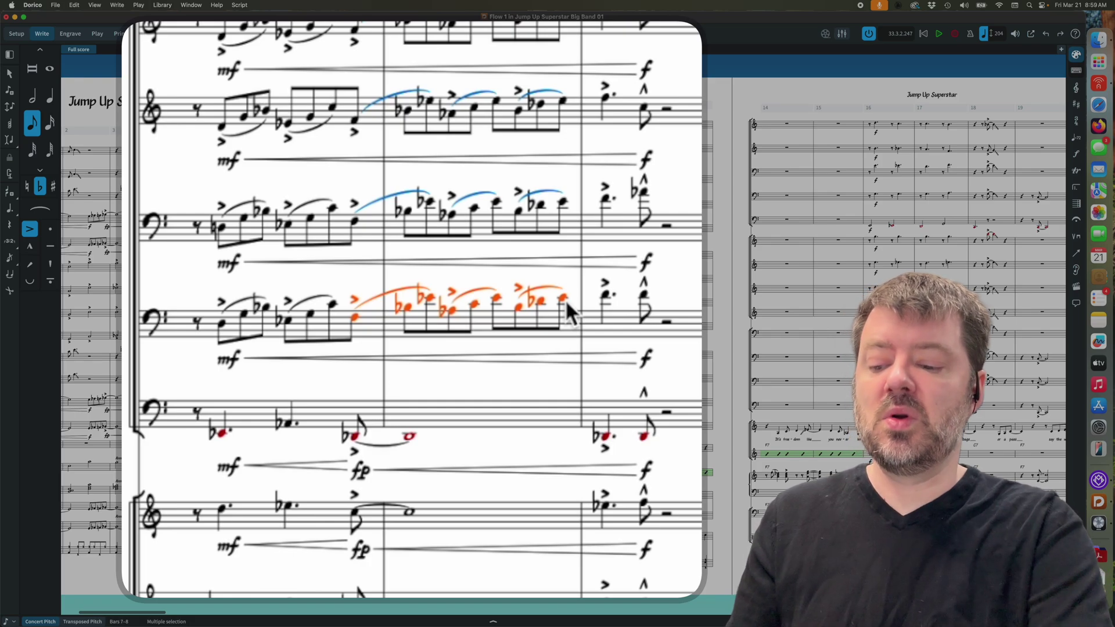
key("alt+m")
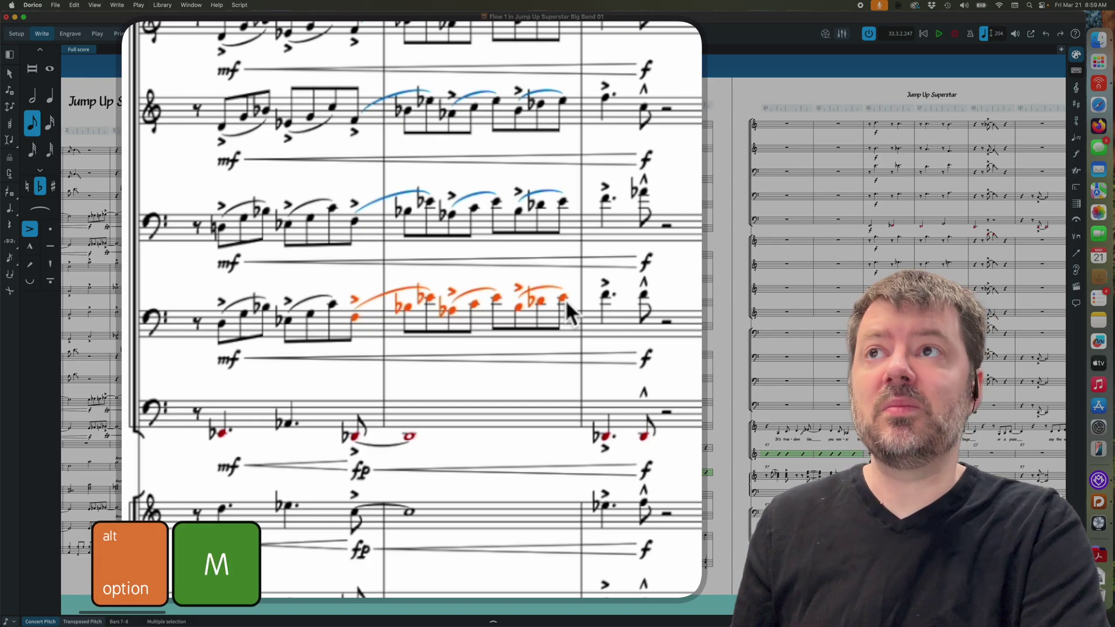
key("alt+m")
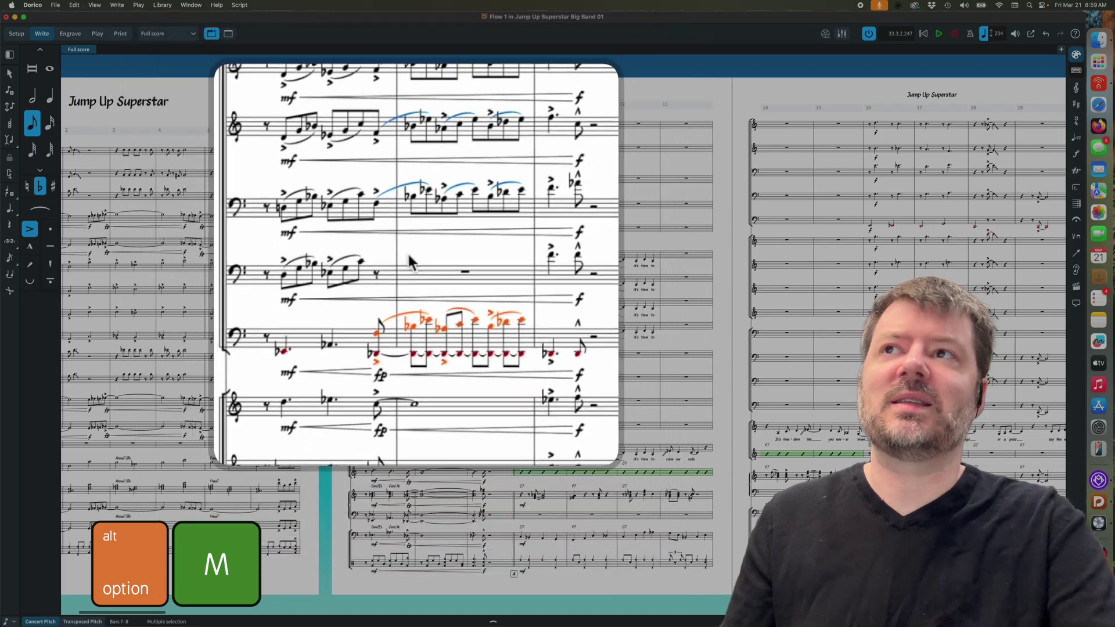
key("super+z")
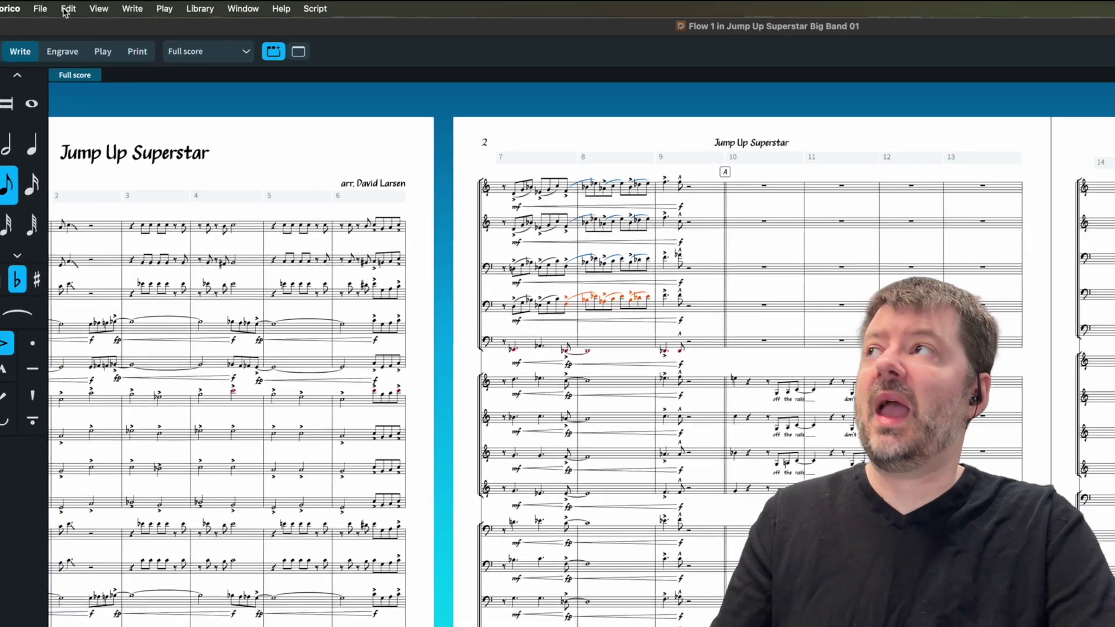
left_click(65, 9)
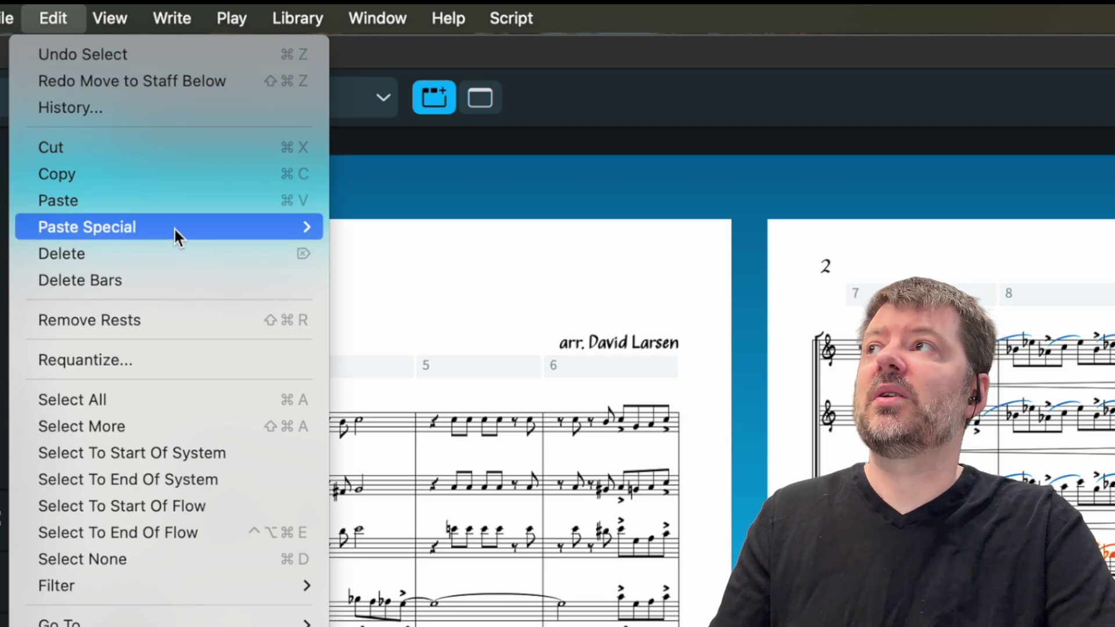
mouse_move(177, 228)
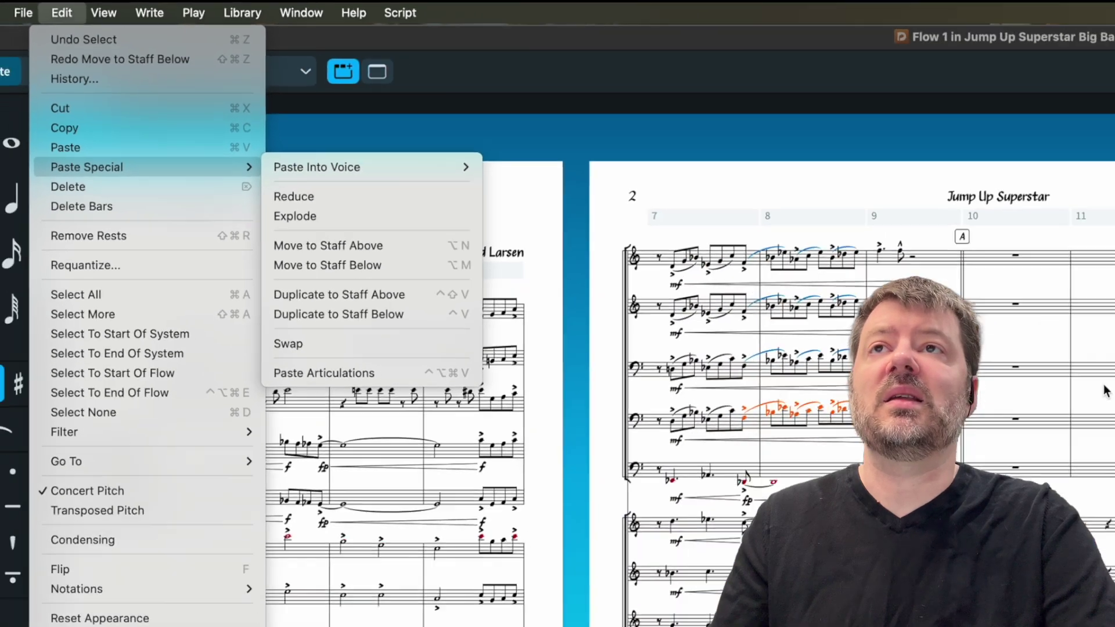
key("Escape")
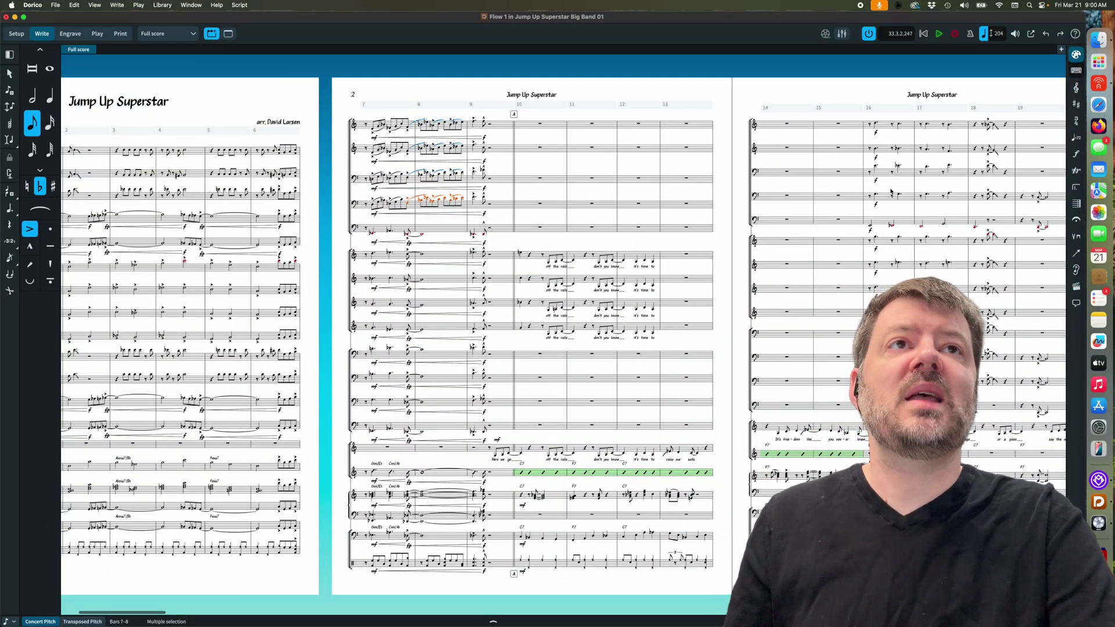
left_click(892, 241)
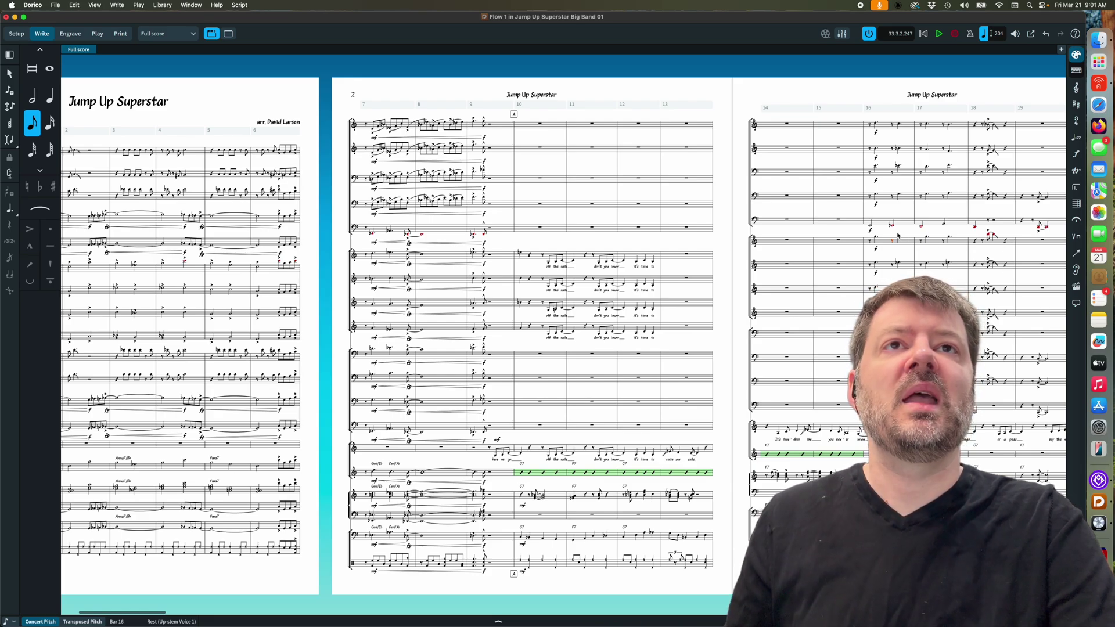
left_click(1006, 266, "shift")
scroll(666, 163, "right", 2)
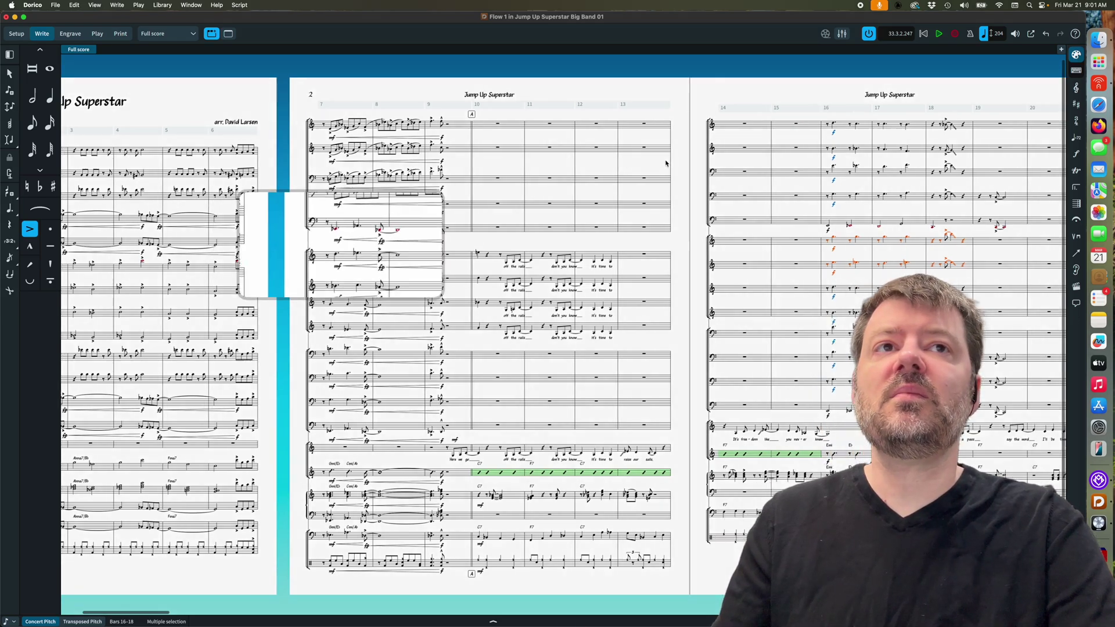
scroll(665, 163, "right", 10)
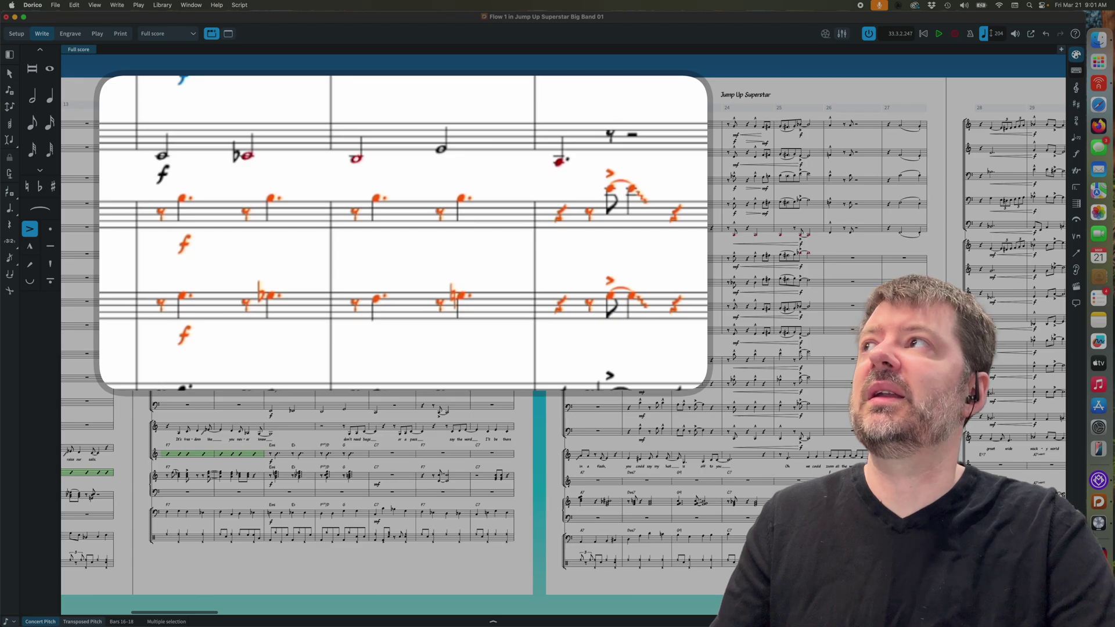
left_click(72, 5)
mouse_move(84, 80)
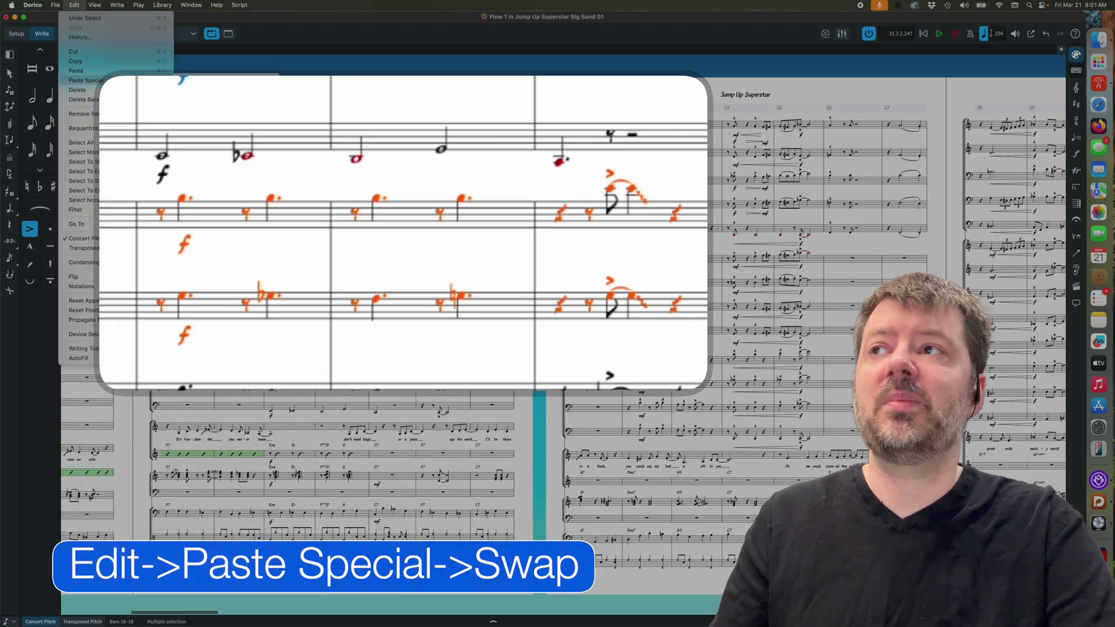
left_click(197, 109)
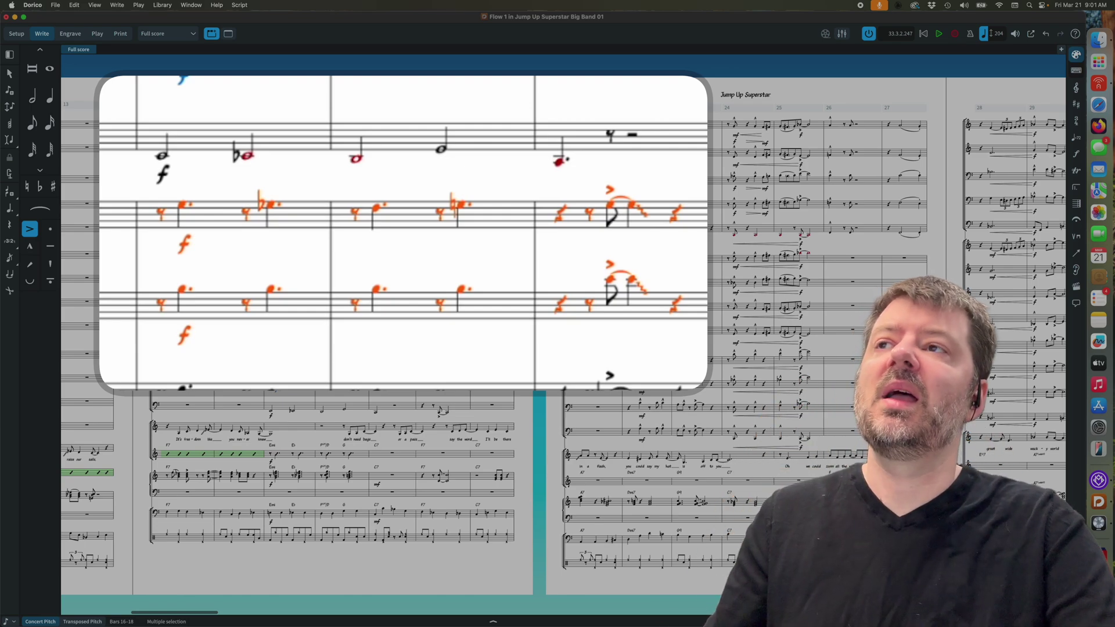
key("super+z")
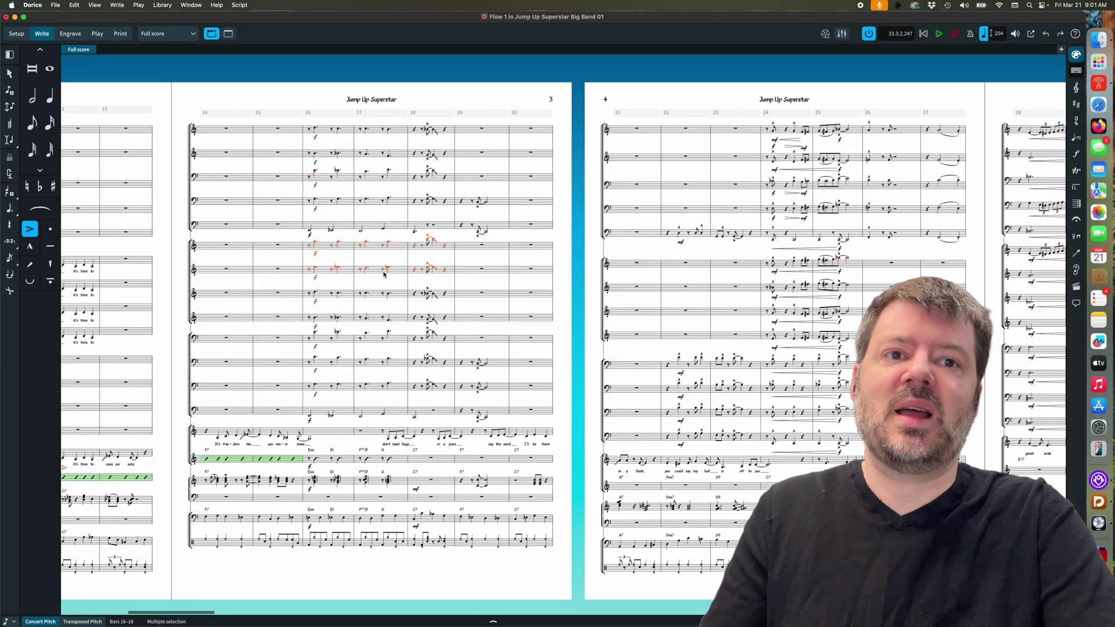
- Select and copy the accented notes of the bars 16–17 figure
left_click(74, 5)
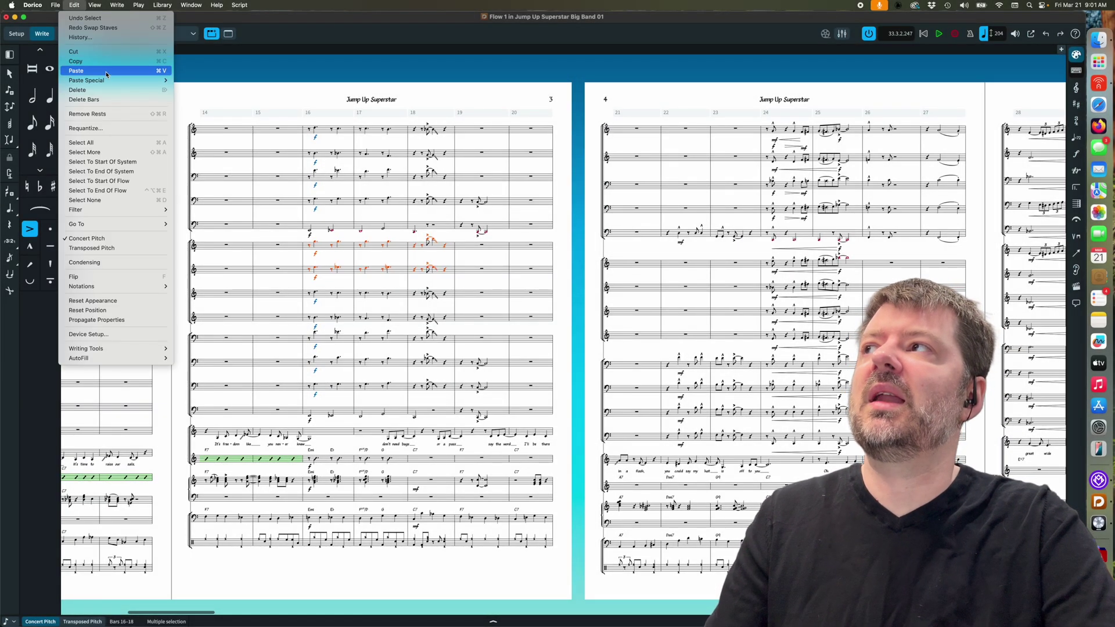
mouse_move(106, 81)
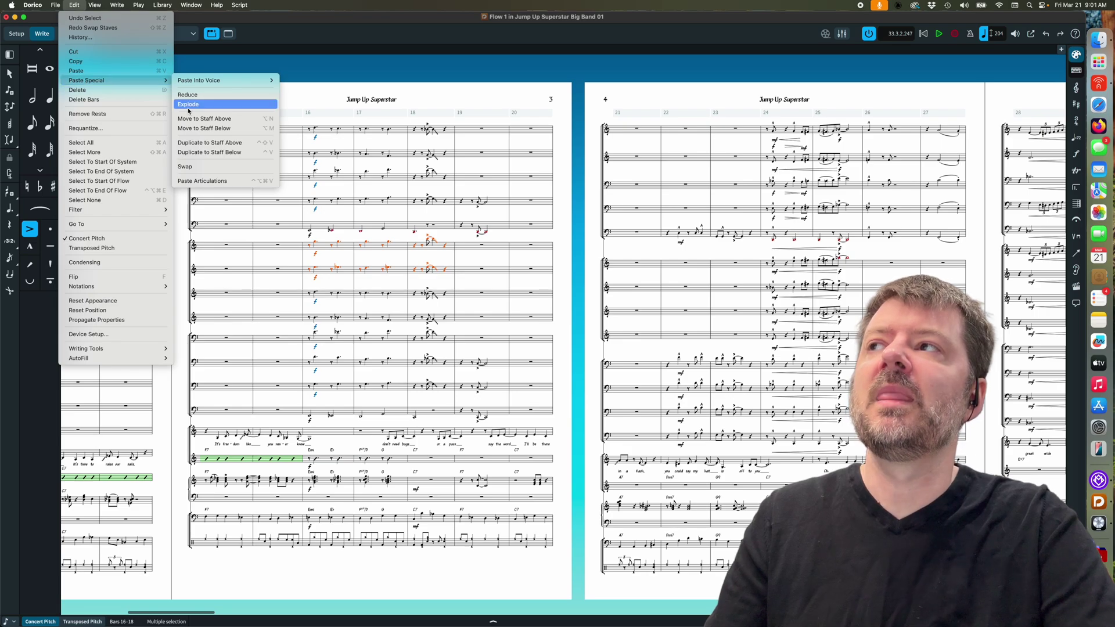
left_click(225, 181)
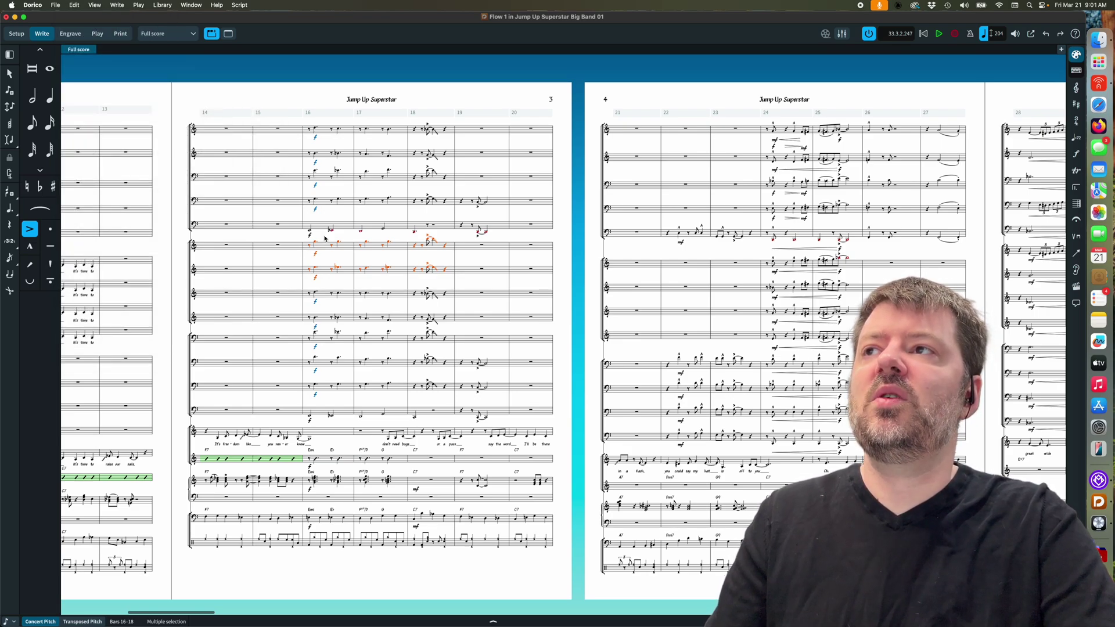
key("Escape")
left_click(315, 242)
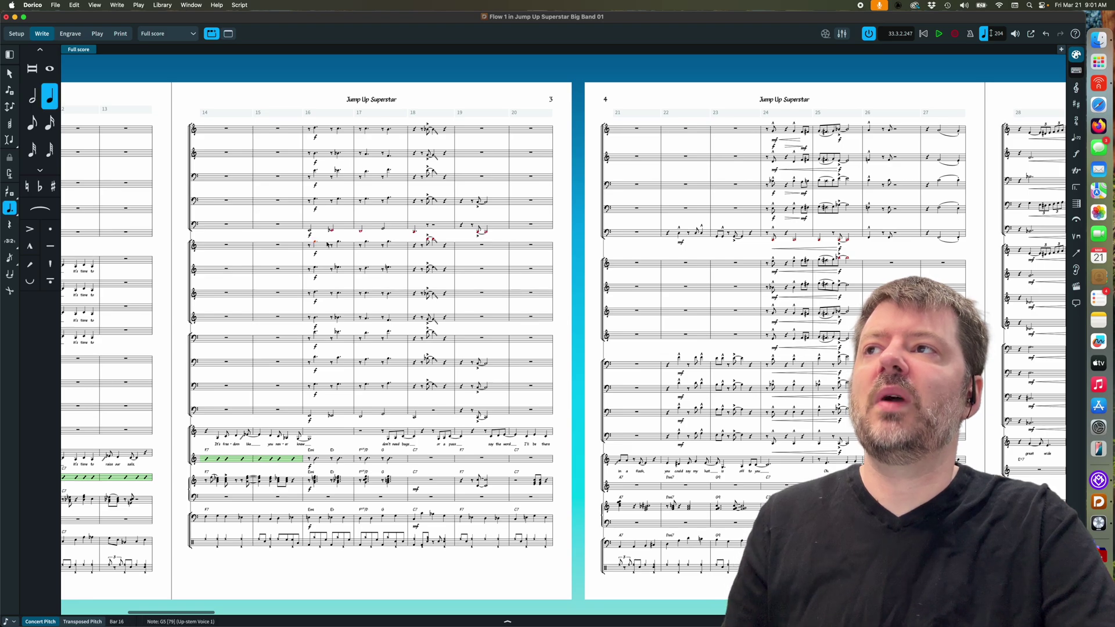
left_click(389, 243, "shift")
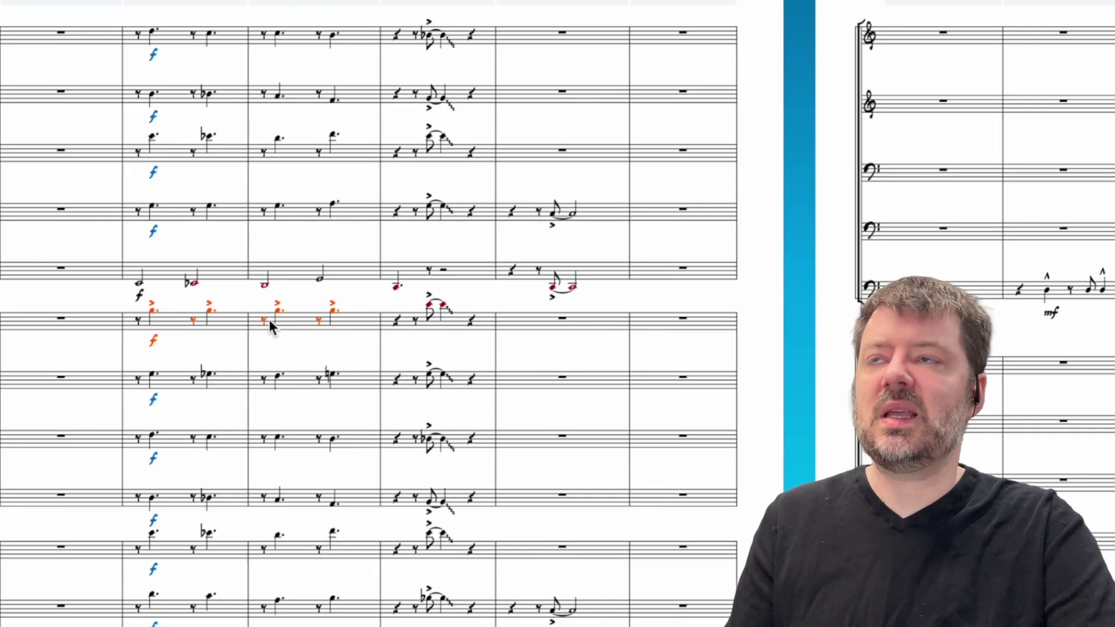
- Paste only the accents onto bars 16–17 of the lower staves
left_click(152, 375)
left_click(333, 598, "shift")
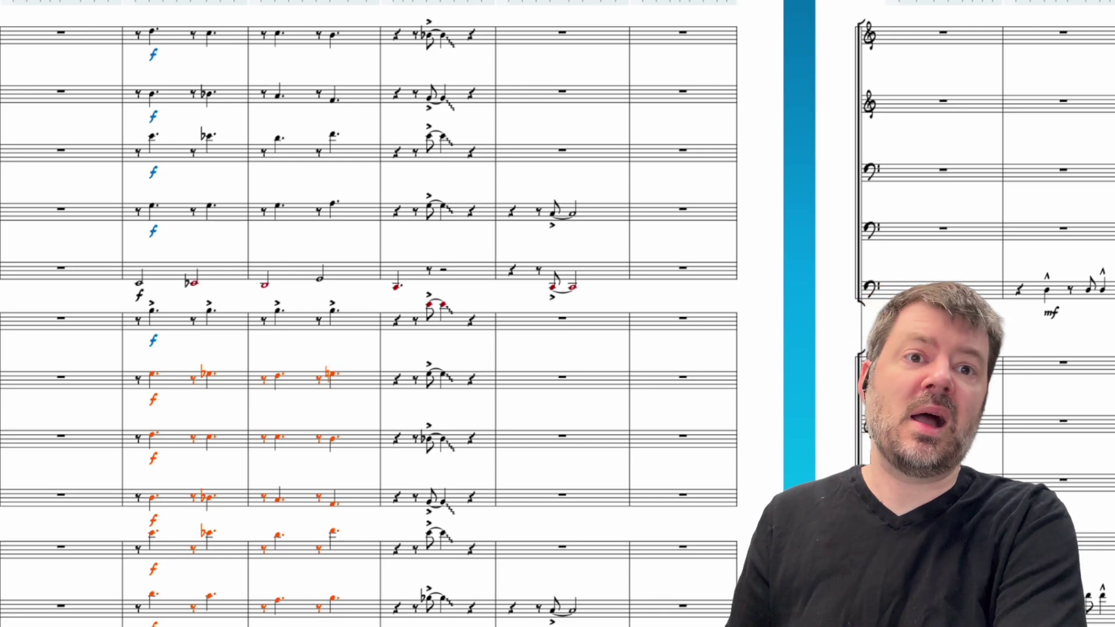
key("ctrl+alt+super+v")
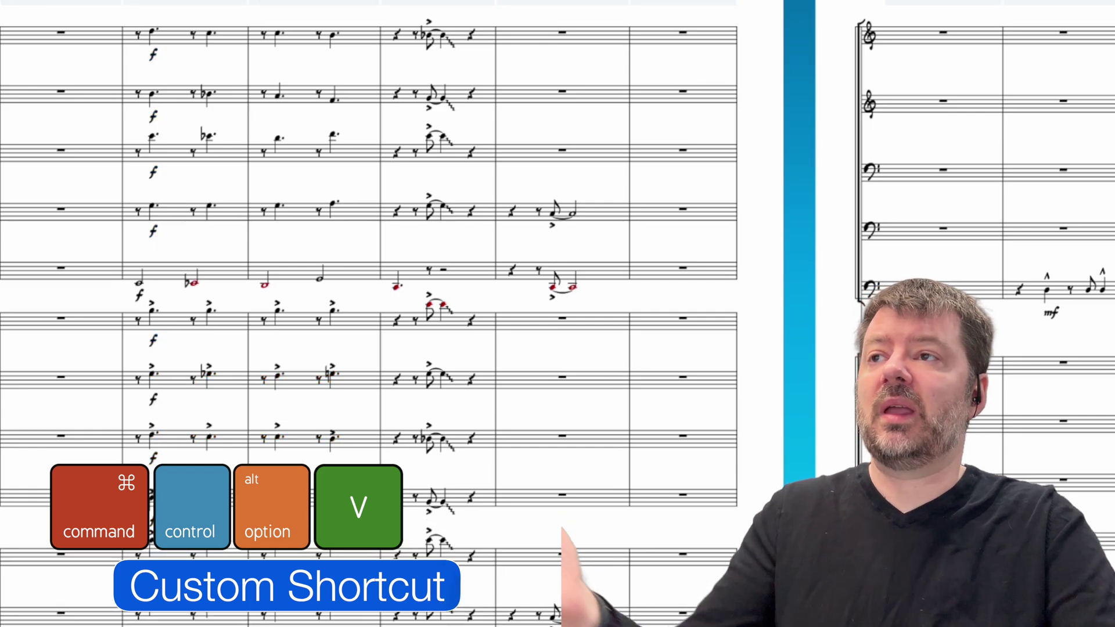
key("Escape")
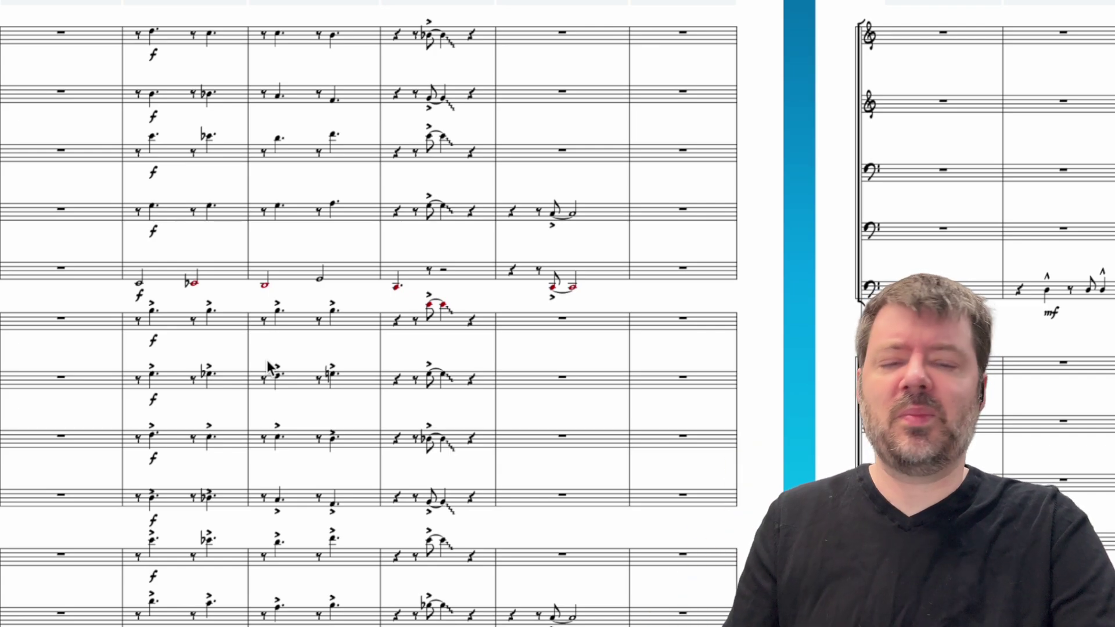
- Remove the existing accents from the bars 16–17 phrase on the sixth and lower staves
left_click(266, 360)
key("Delete")
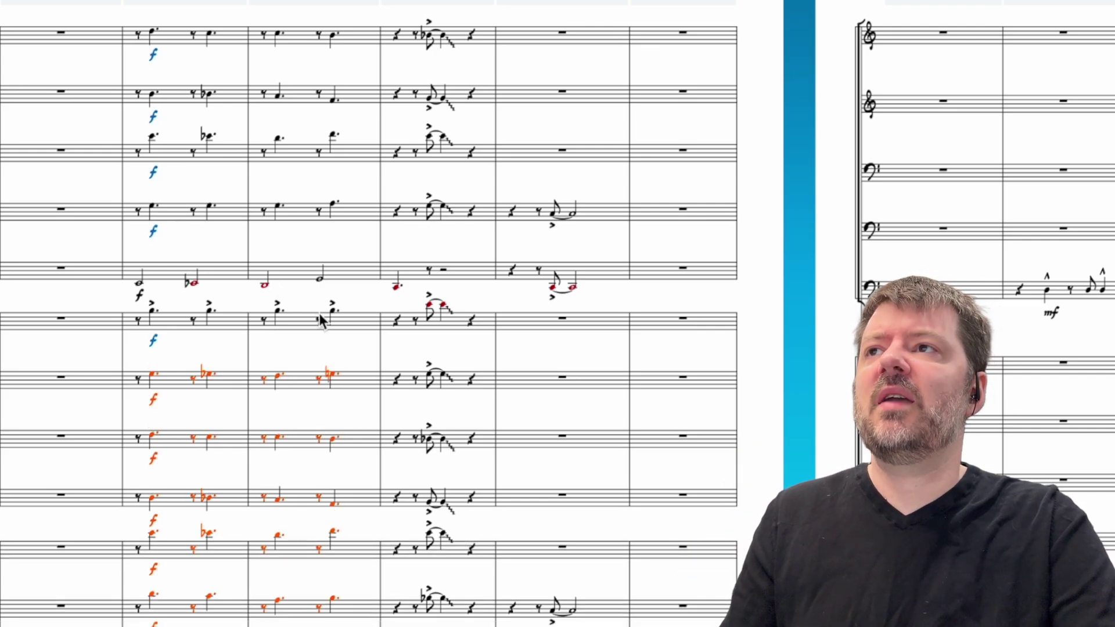
key("shift+Up")
key("Delete")
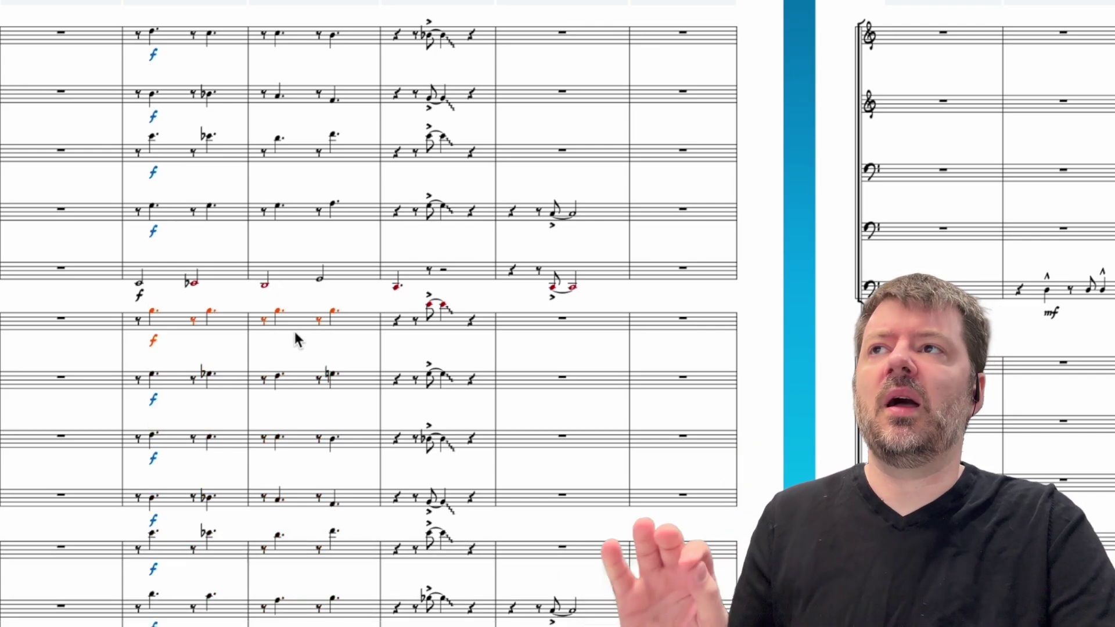
- Add a marcato, a staccato and an accent to the sixth staff phrase's first three notes
left_click(152, 310)
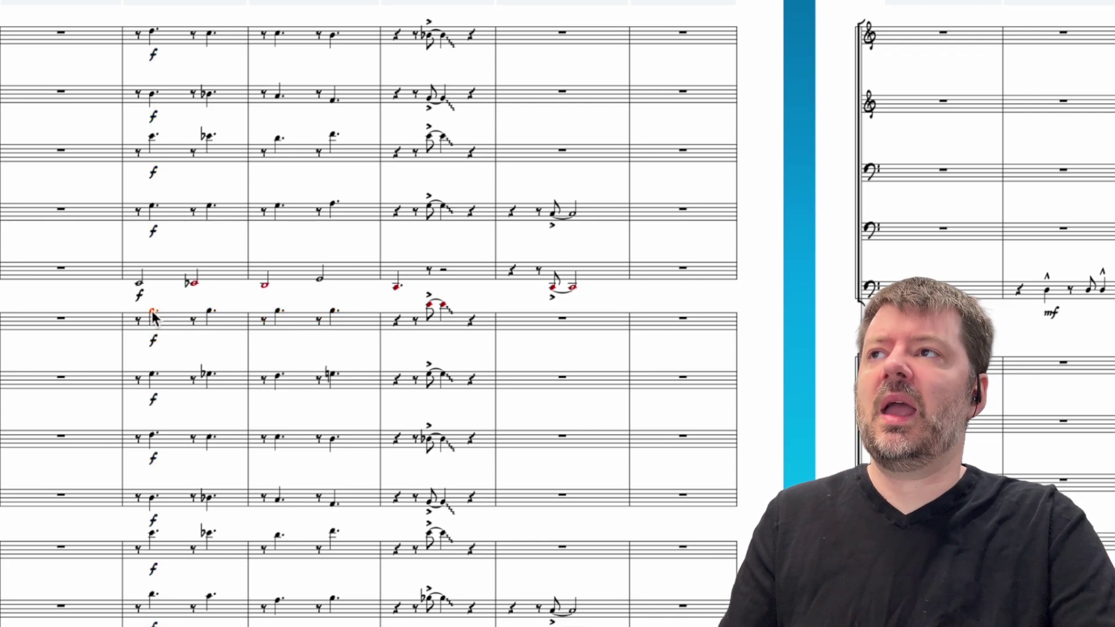
key("shift+bracketleft")
left_click(209, 311)
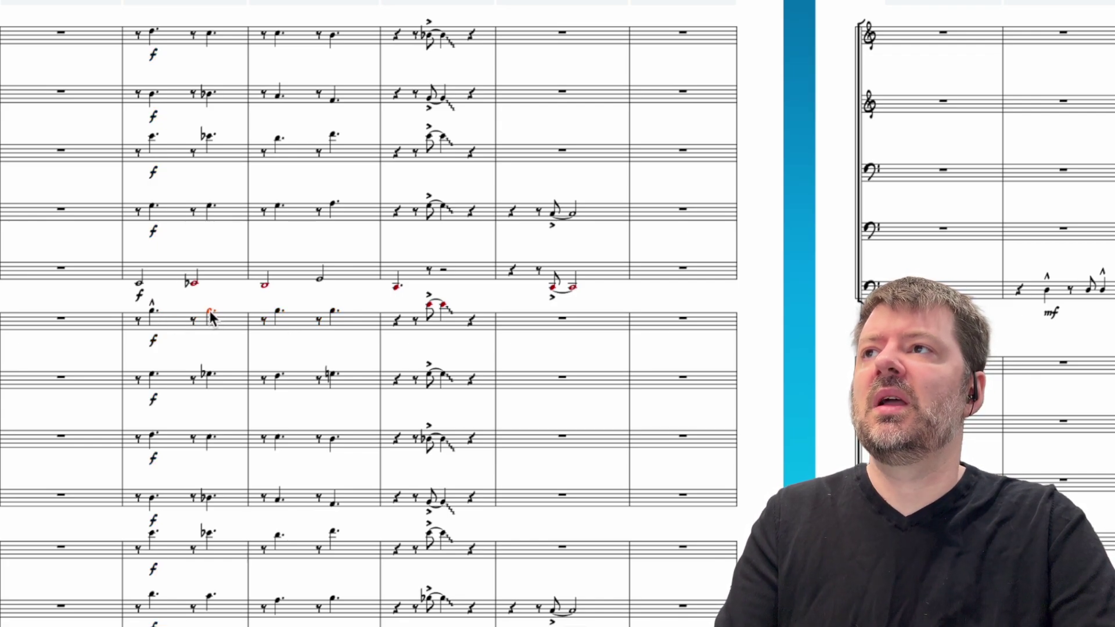
key("bracketright")
left_click(277, 310)
key("bracketleft")
left_click(331, 312)
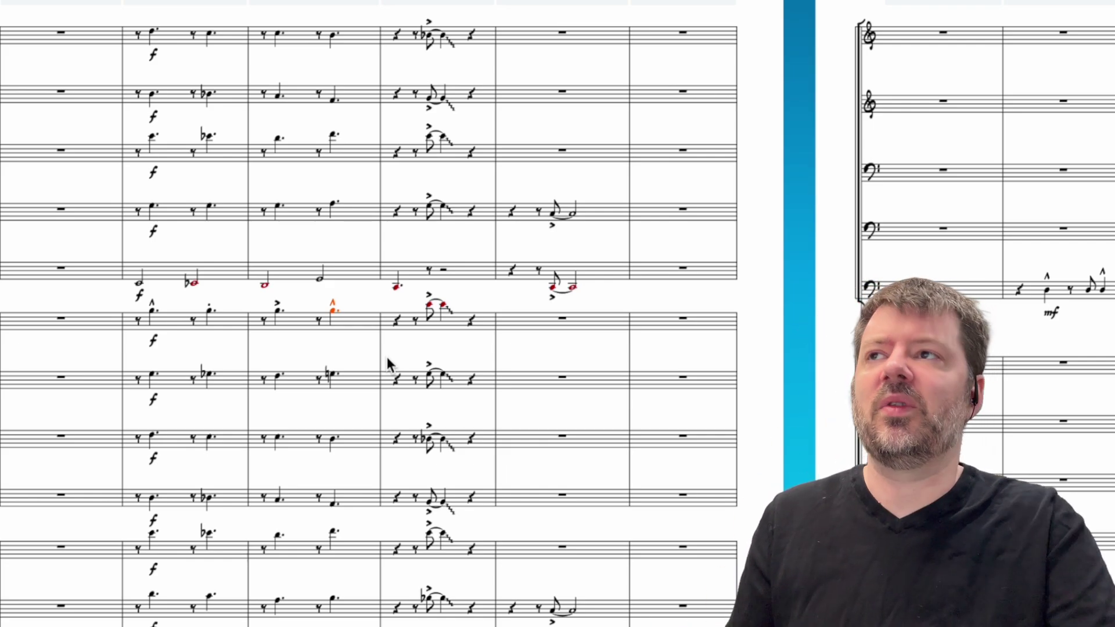
- Paste the phrase's articulations onto the staves below with Paste Special > Paste Articulations
left_click(158, 321, "shift")
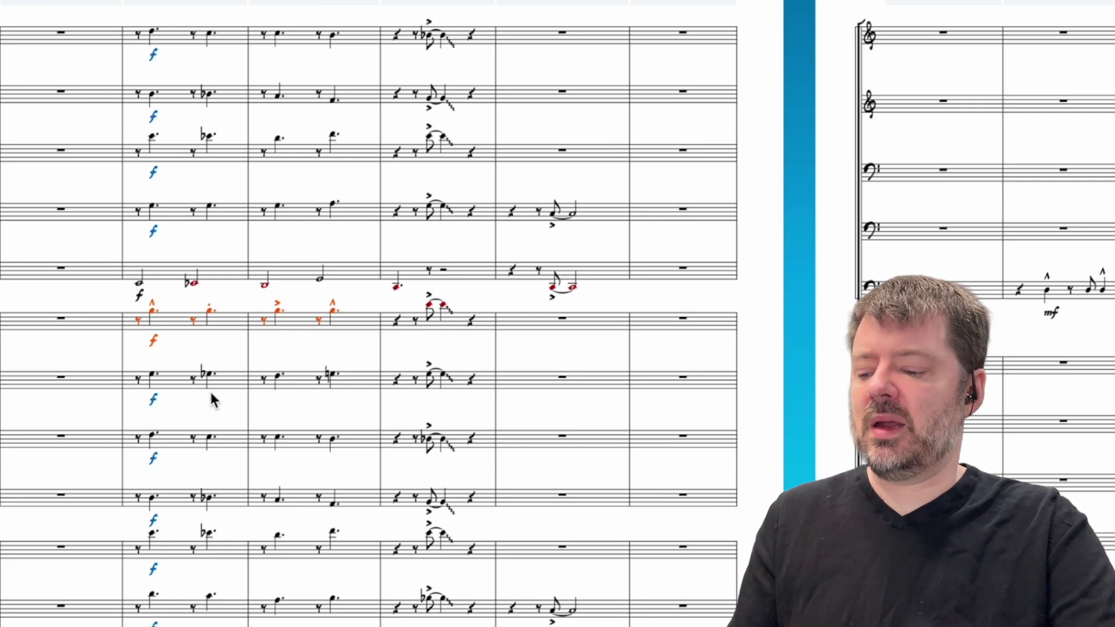
key("super+ctrl+alt+v")
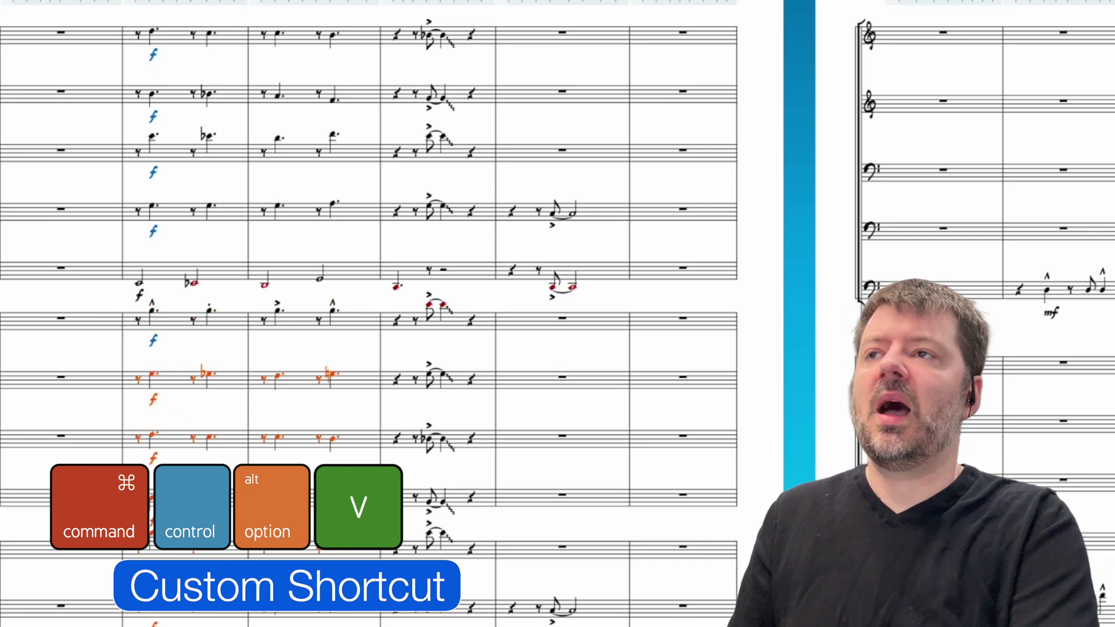
left_click(50, 10)
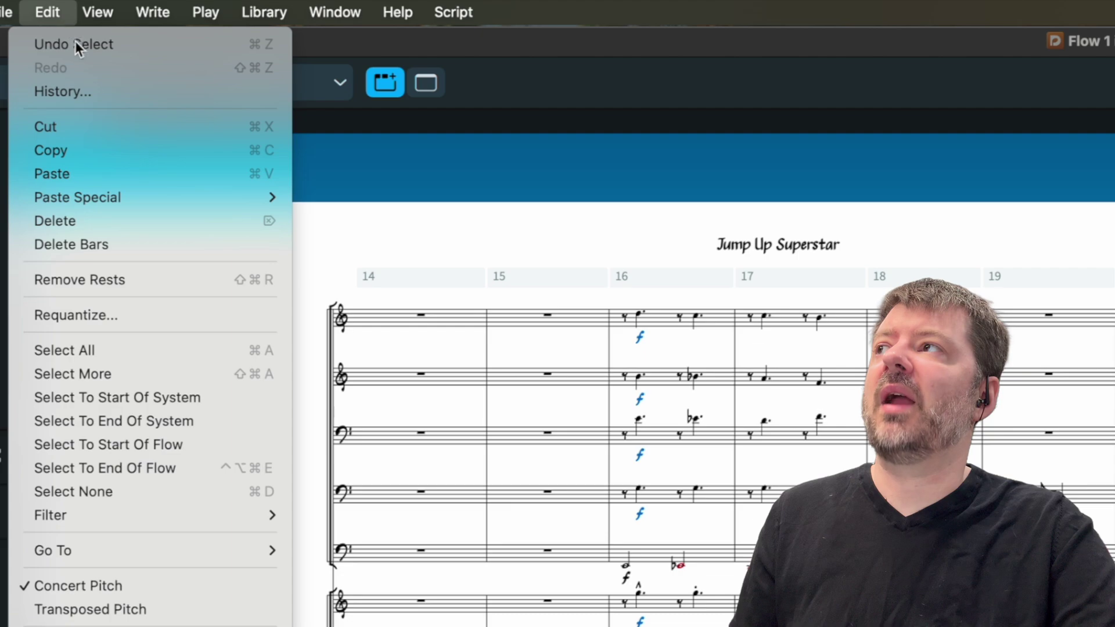
mouse_move(151, 197)
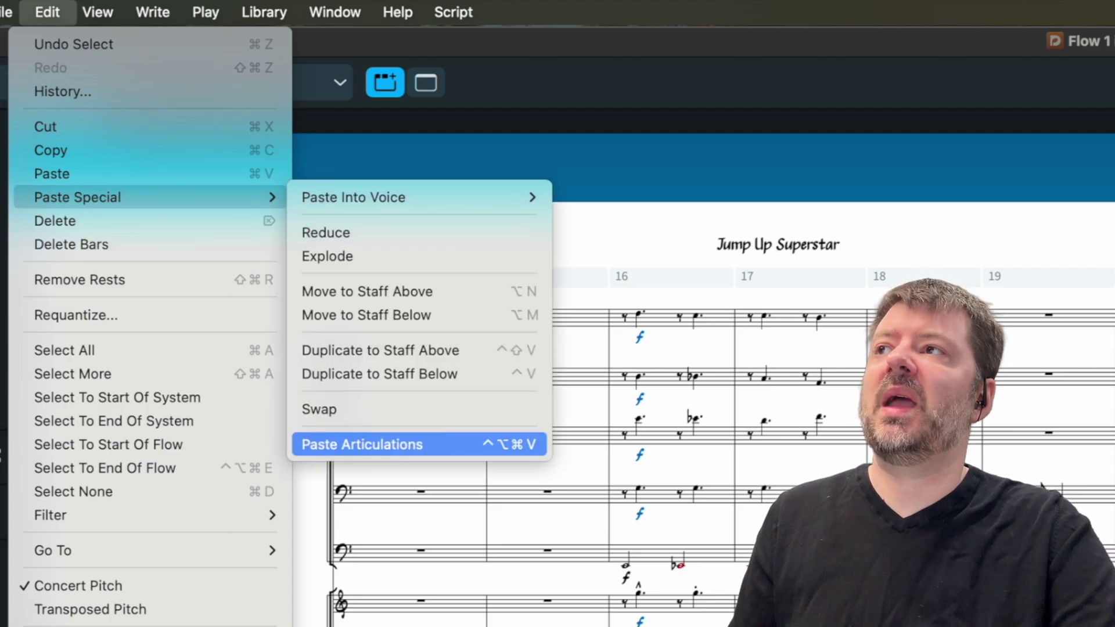
left_click(436, 444)
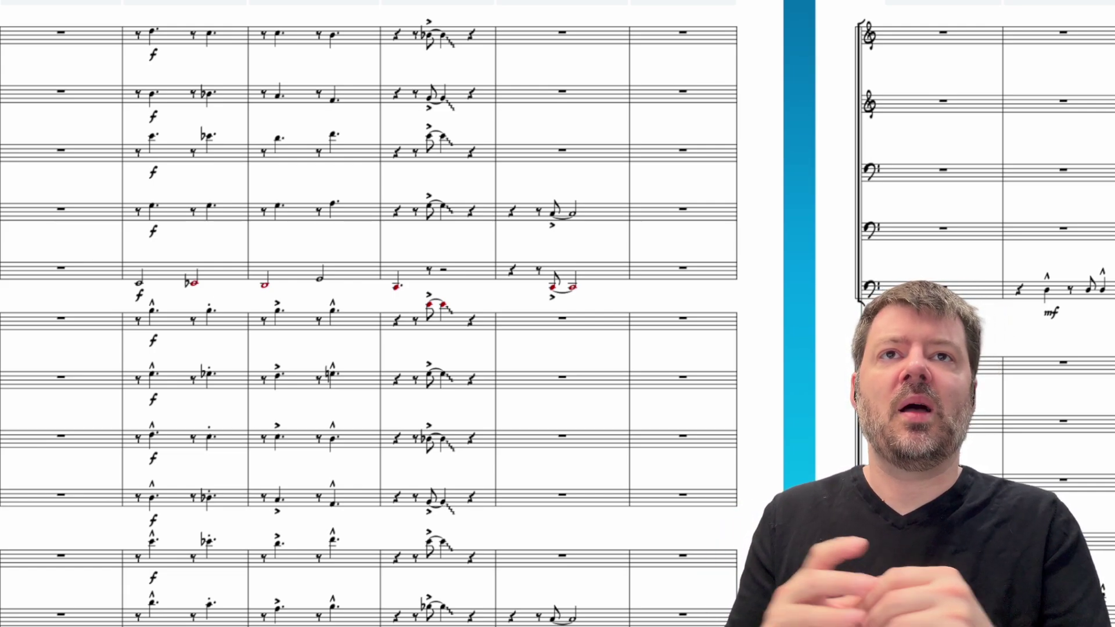
- Rewrite the sixth staff's second figure in bar 16 as three beamed eighth notes
left_click(212, 314)
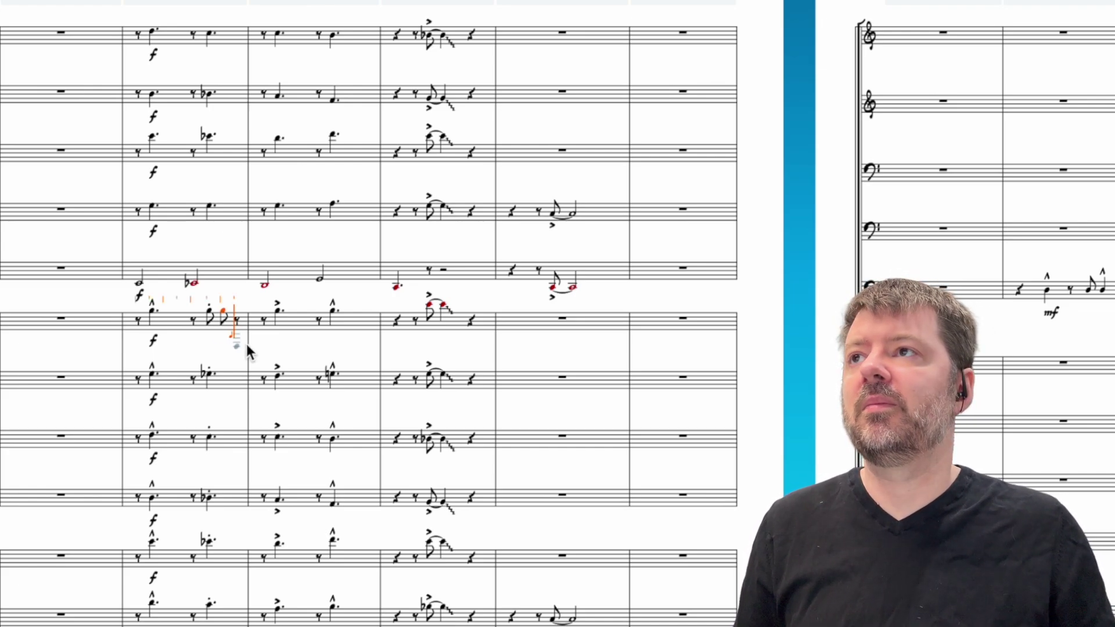
key("g")
left_click(237, 312)
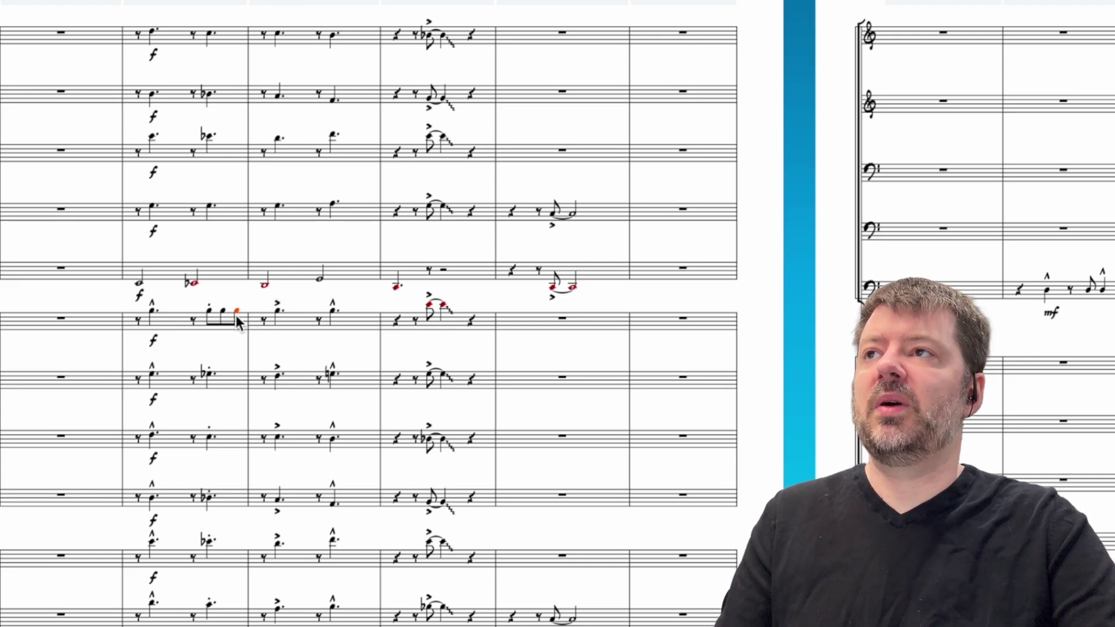
left_click(160, 326)
- Paste the sixth staff's bars 16–17 articulations onto the staves below
left_click(134, 317)
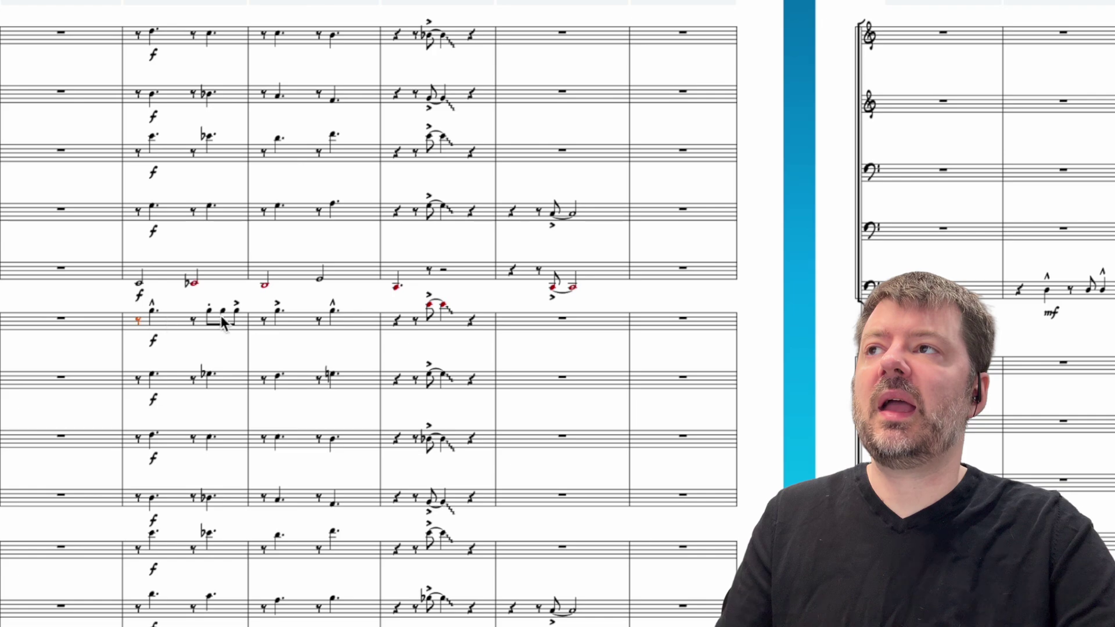
left_click(333, 319, "shift")
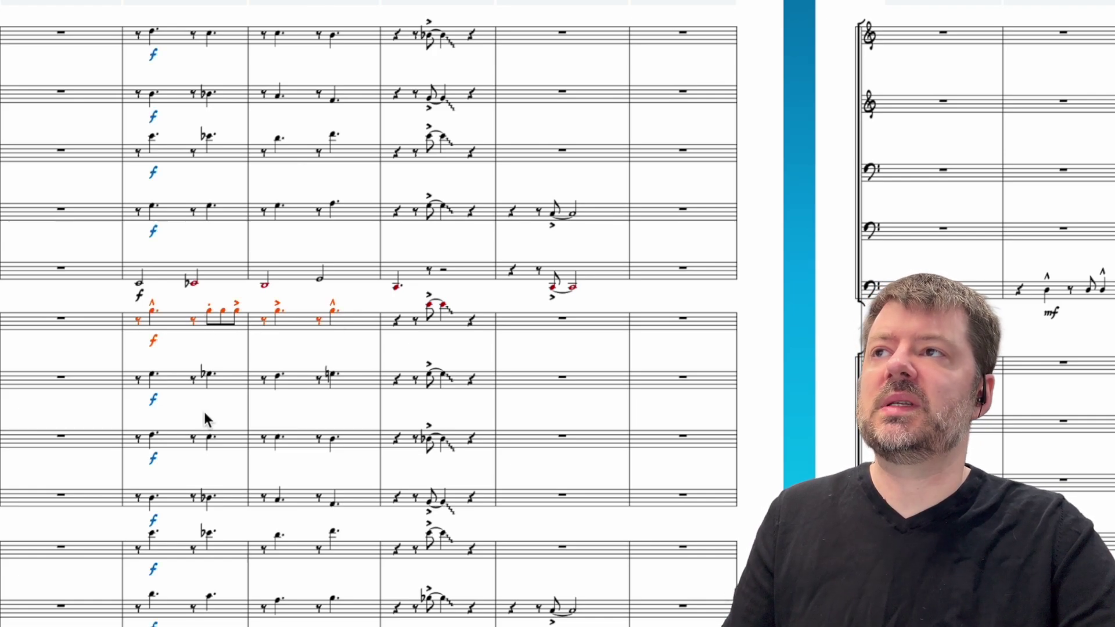
left_click(137, 378)
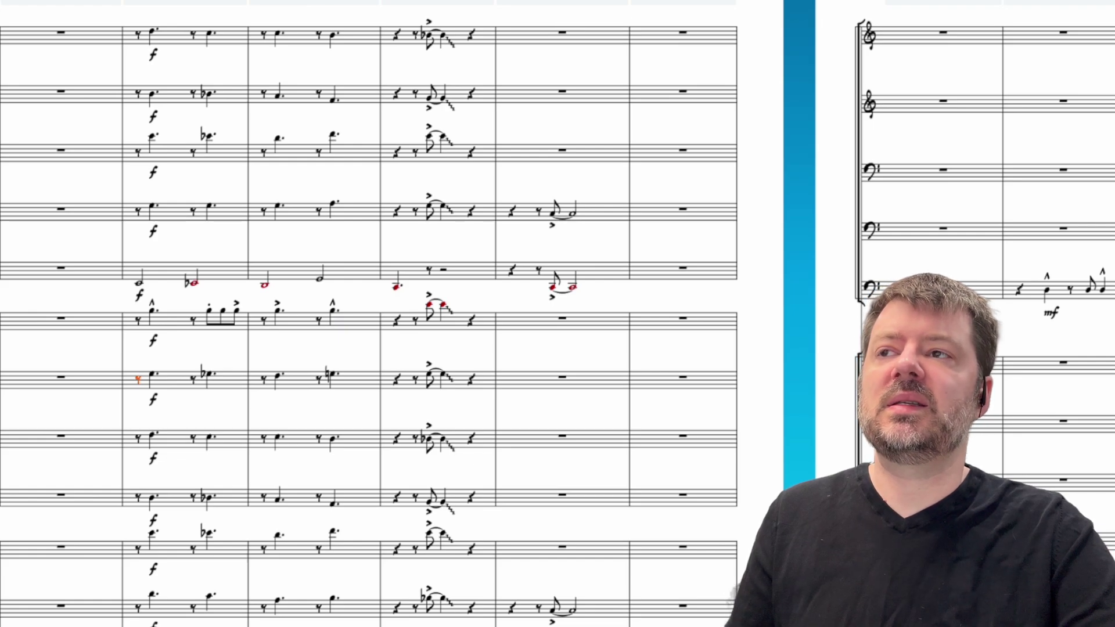
left_click(333, 598, "shift")
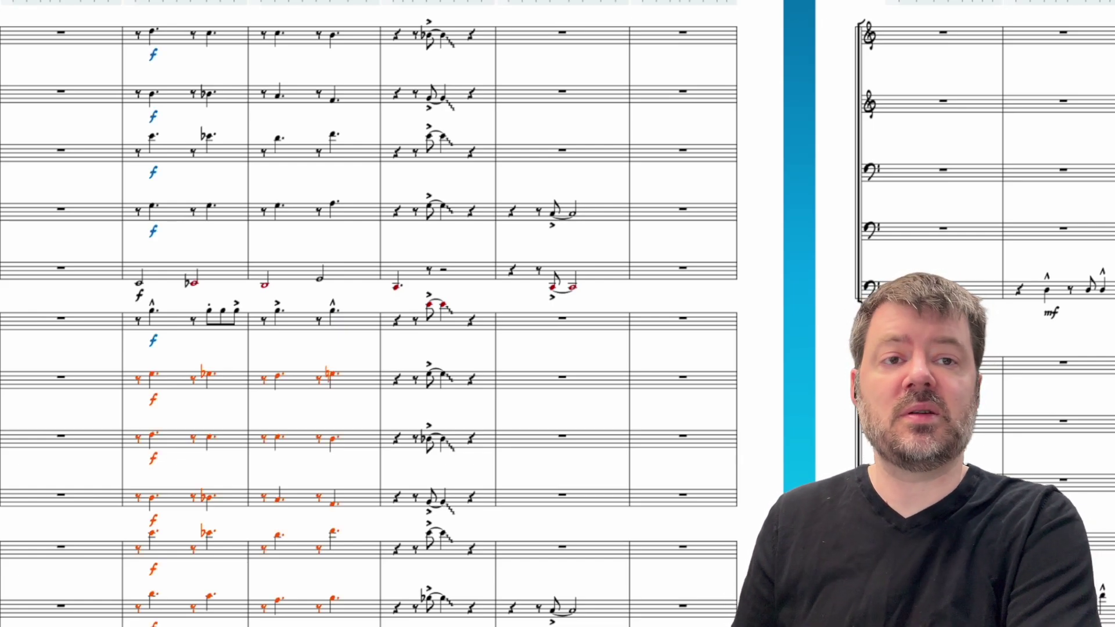
key("alt+v")
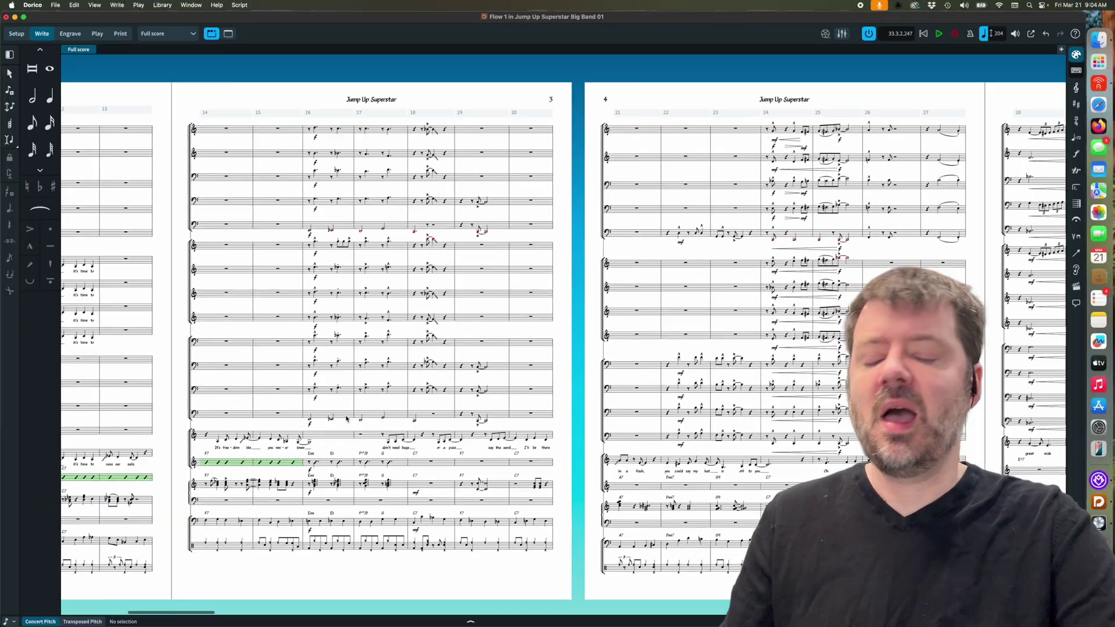
scroll(563, 337, "left", 2)
left_click(74, 5)
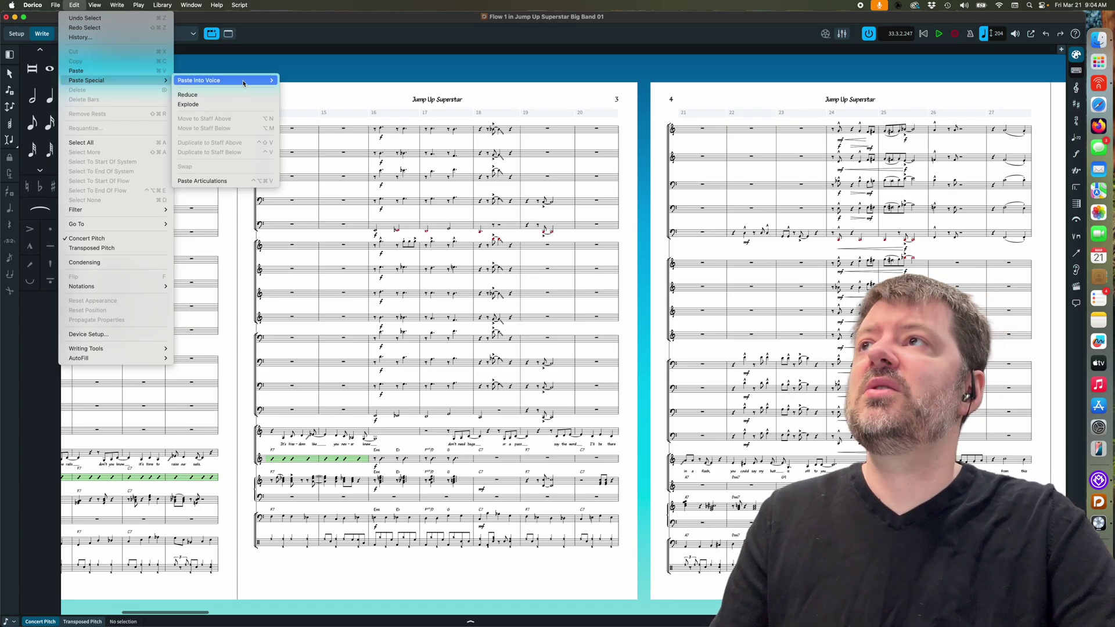
left_click(324, 110)
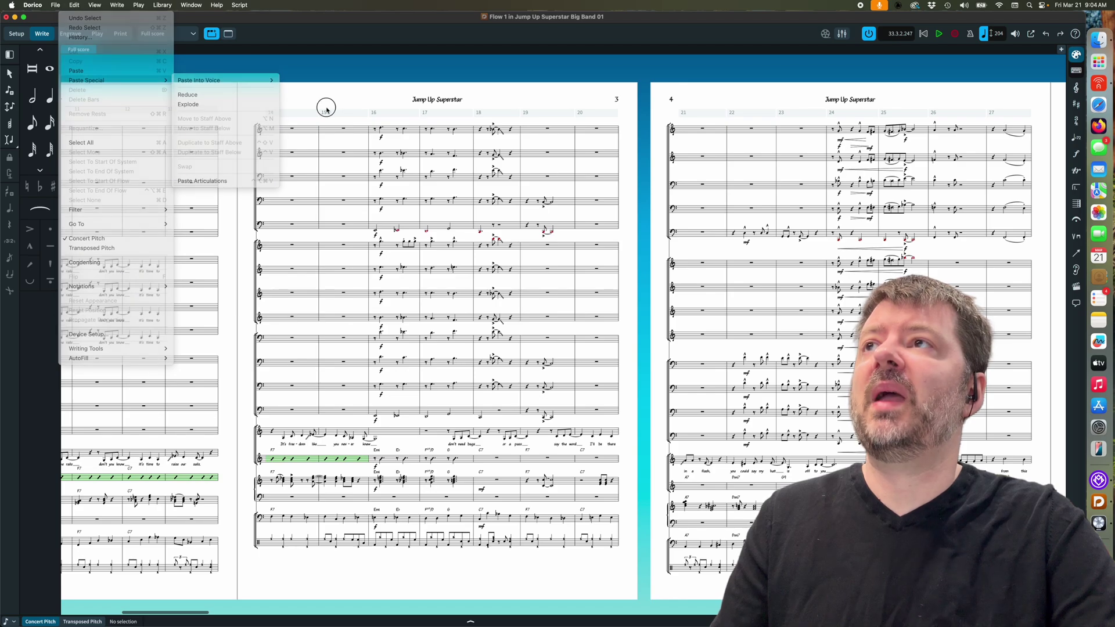
left_click(382, 132)
left_click(452, 129, "shift")
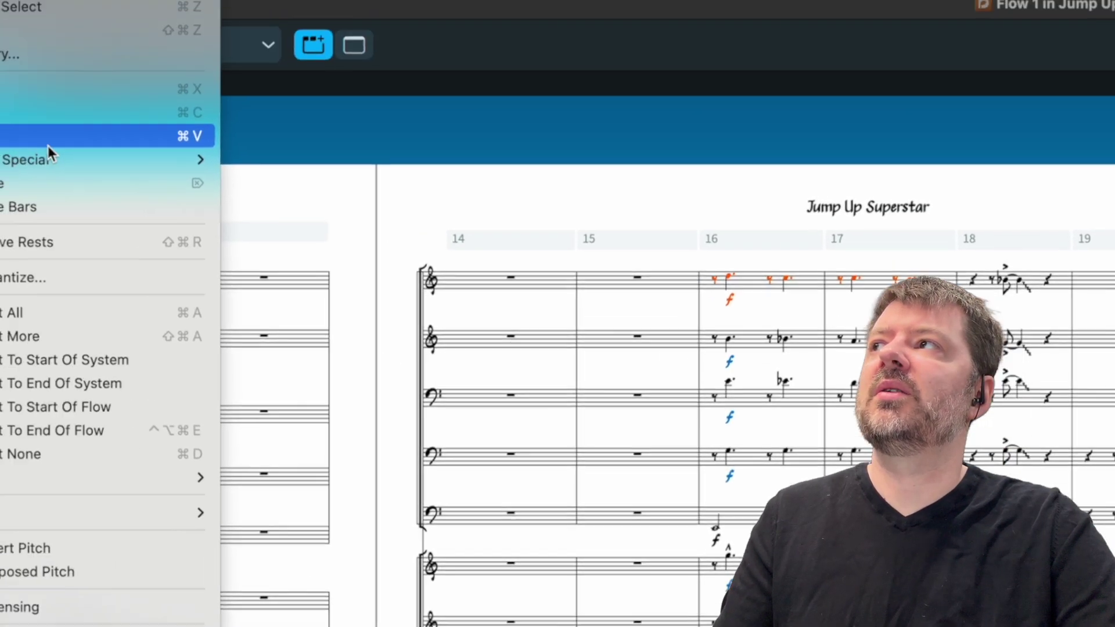
mouse_move(199, 214)
mouse_move(371, 211)
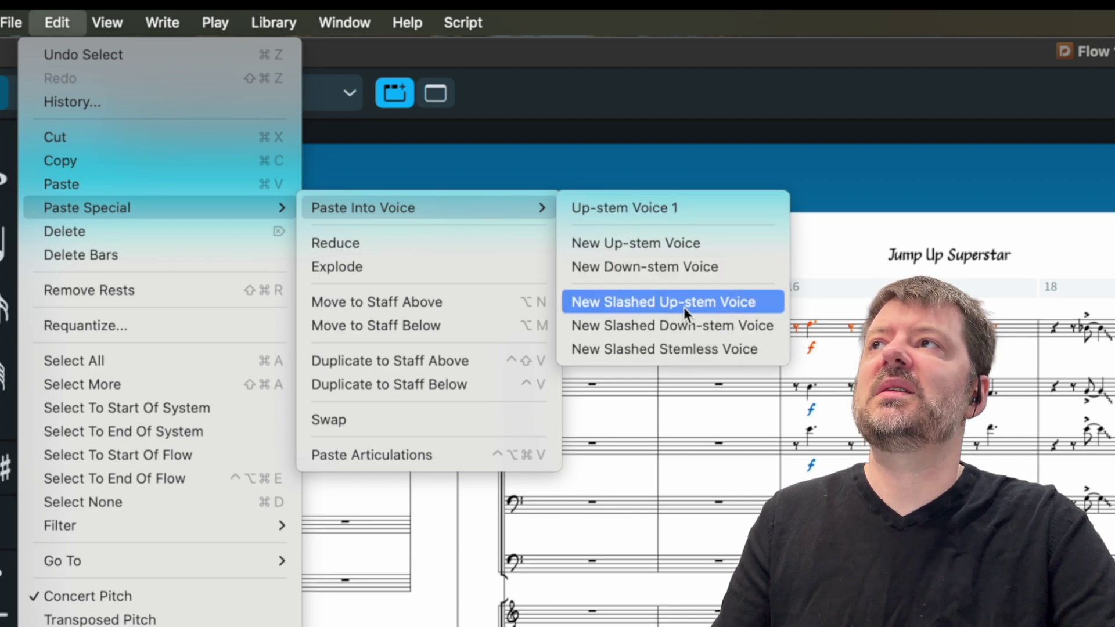
left_click(718, 262)
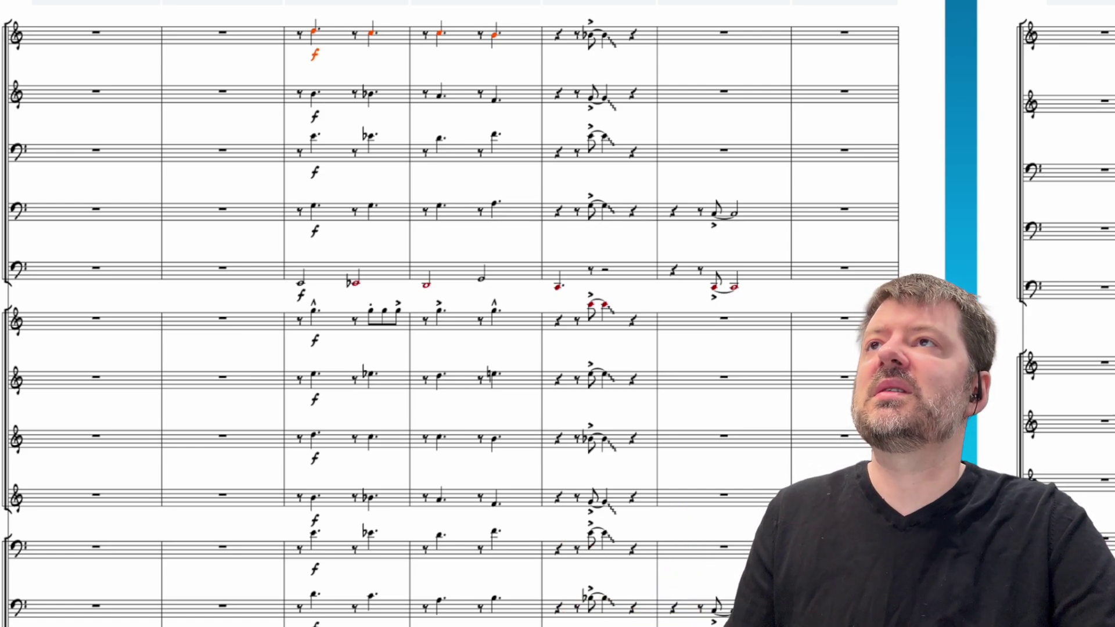
key("ctrl+shift+a")
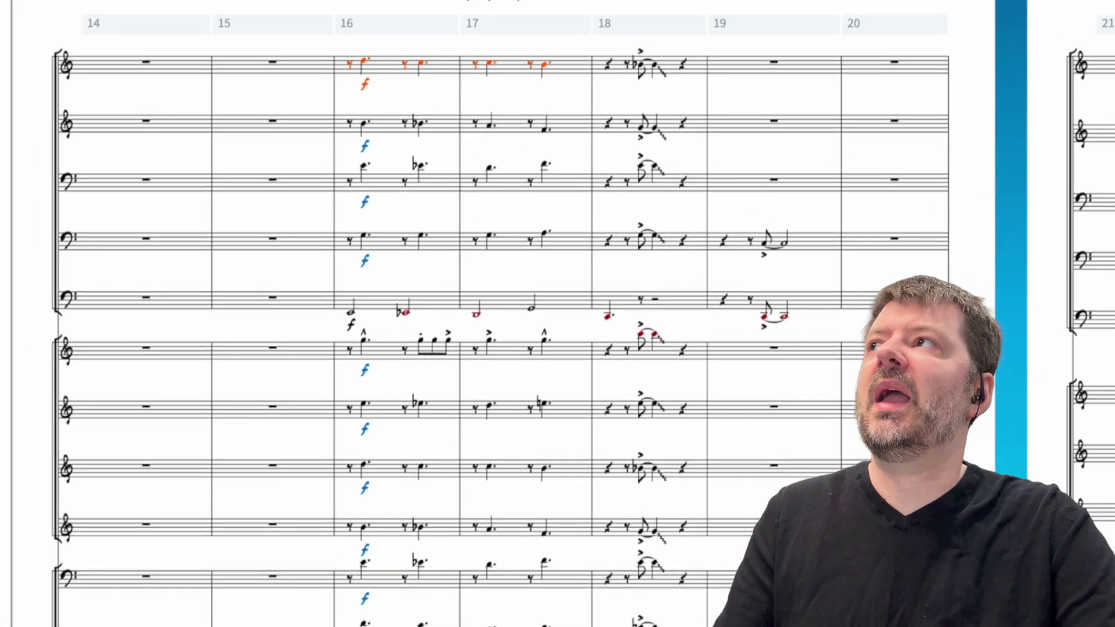
left_click(57, 22)
mouse_move(164, 211)
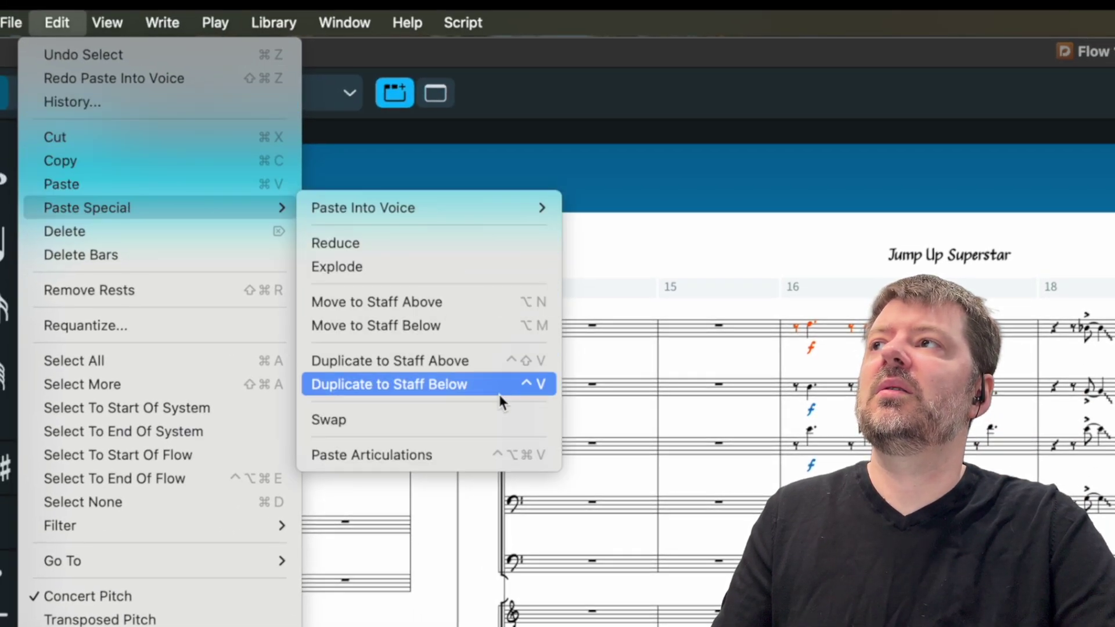
mouse_move(490, 208)
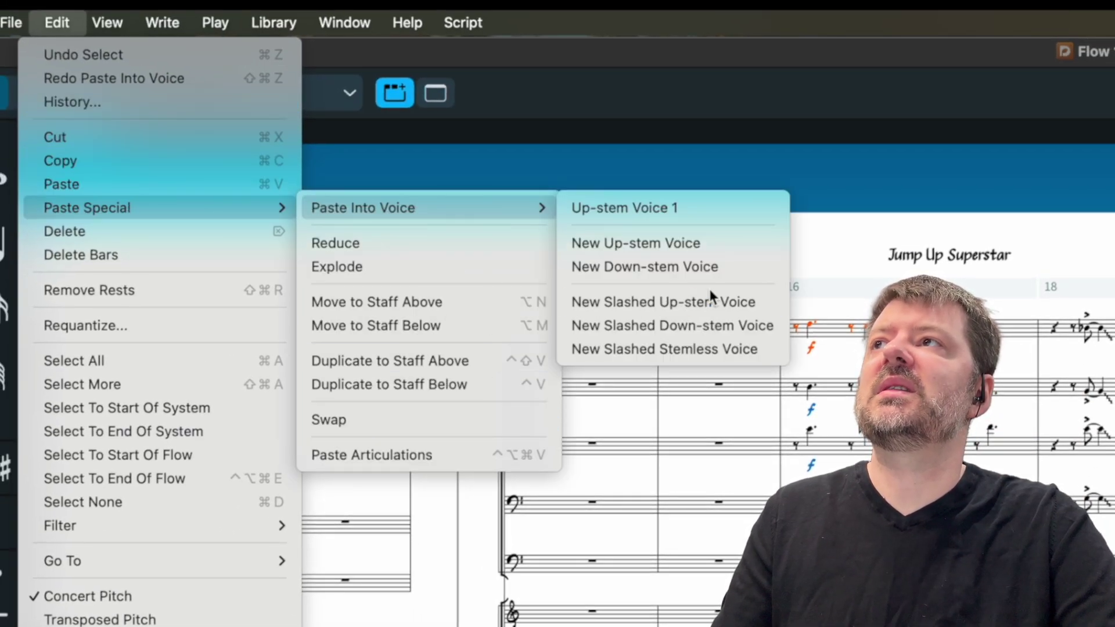
left_click(764, 312)
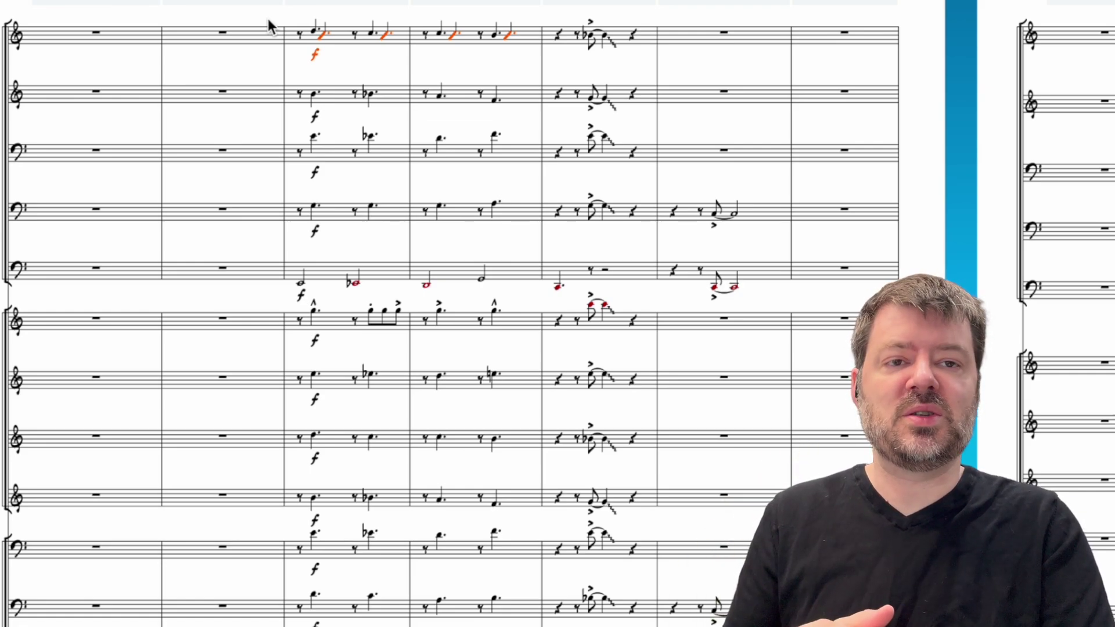
- Undo the slashed-voice paste and select the fourth staff's bars 16–17 passage
key("ctrl+z")
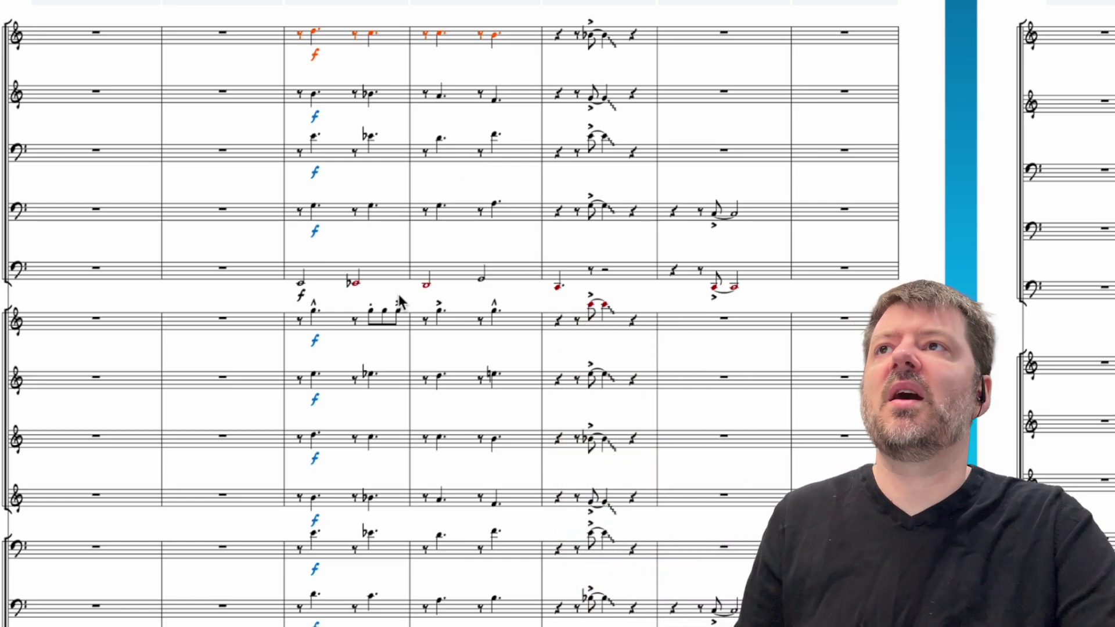
left_click(298, 210)
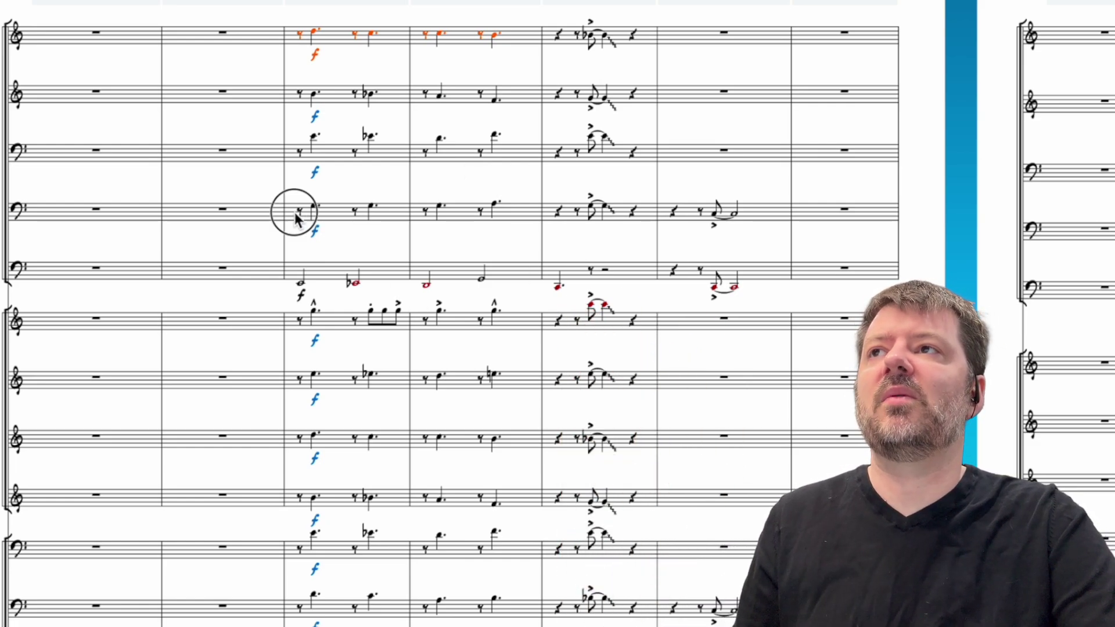
left_click(495, 208, "shift")
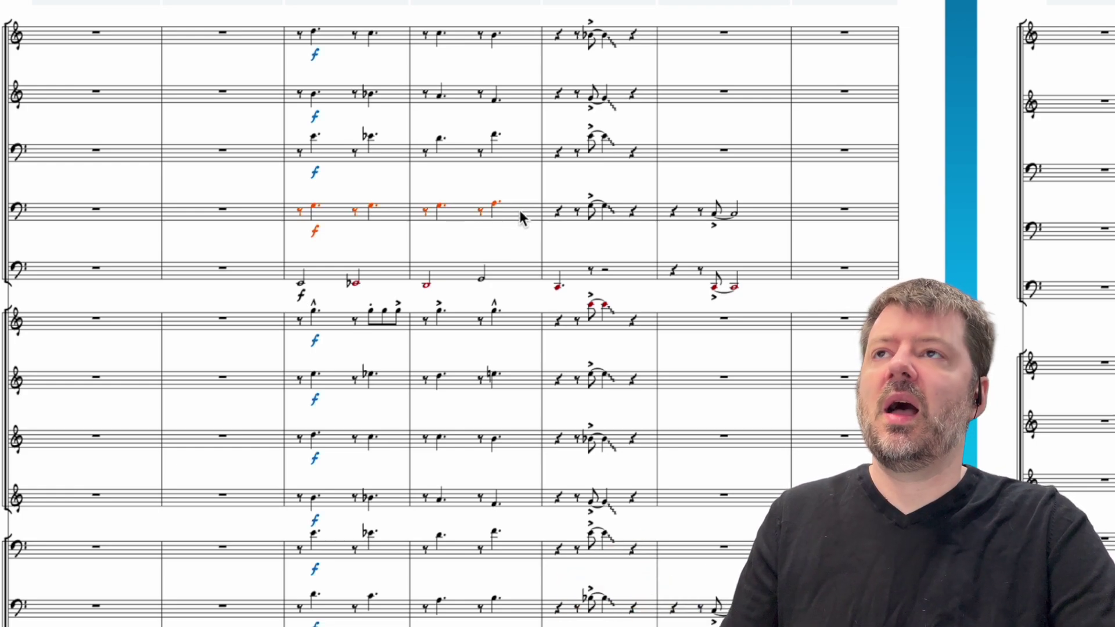
- Paste the passage into a new down-stem voice on the top staff in bars 16–17
left_click(300, 35)
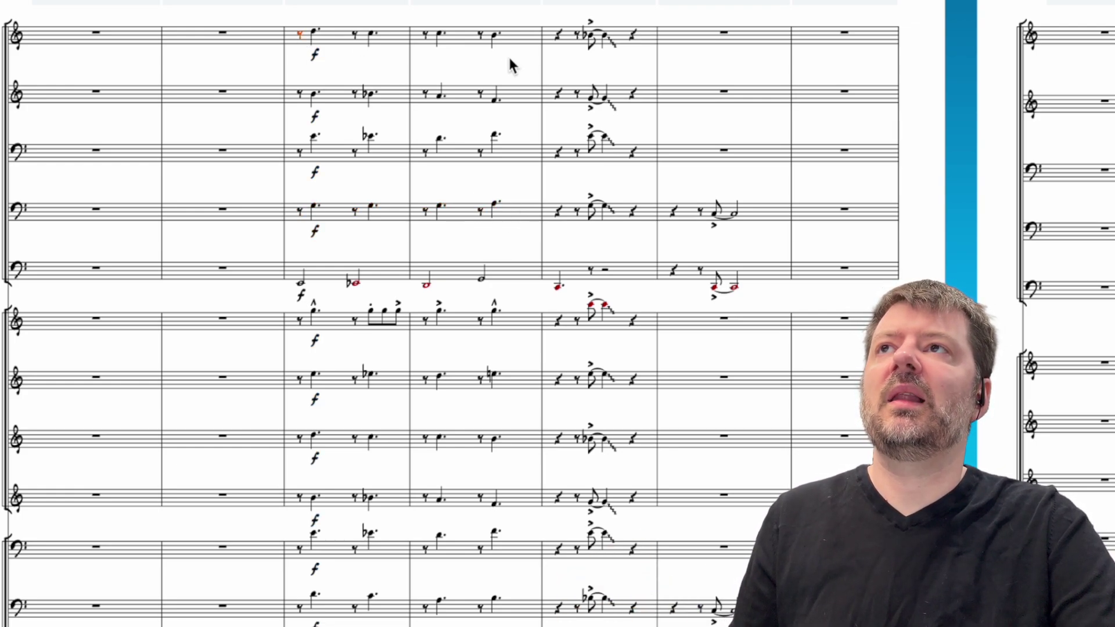
left_click(496, 37, "shift")
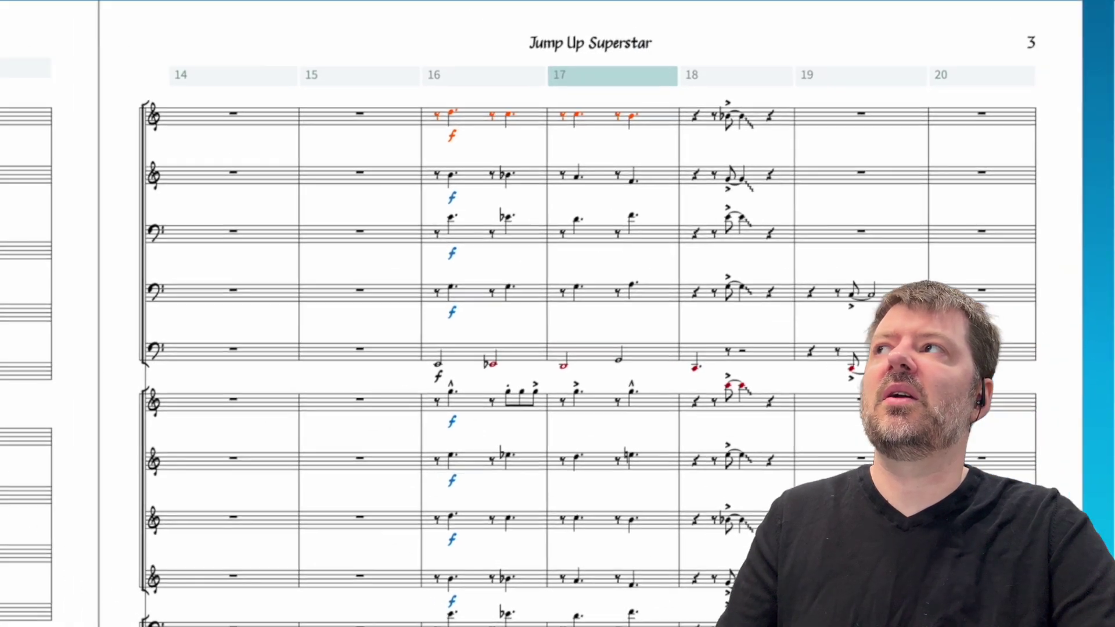
left_click(107, 22)
mouse_move(57, 22)
mouse_move(155, 207)
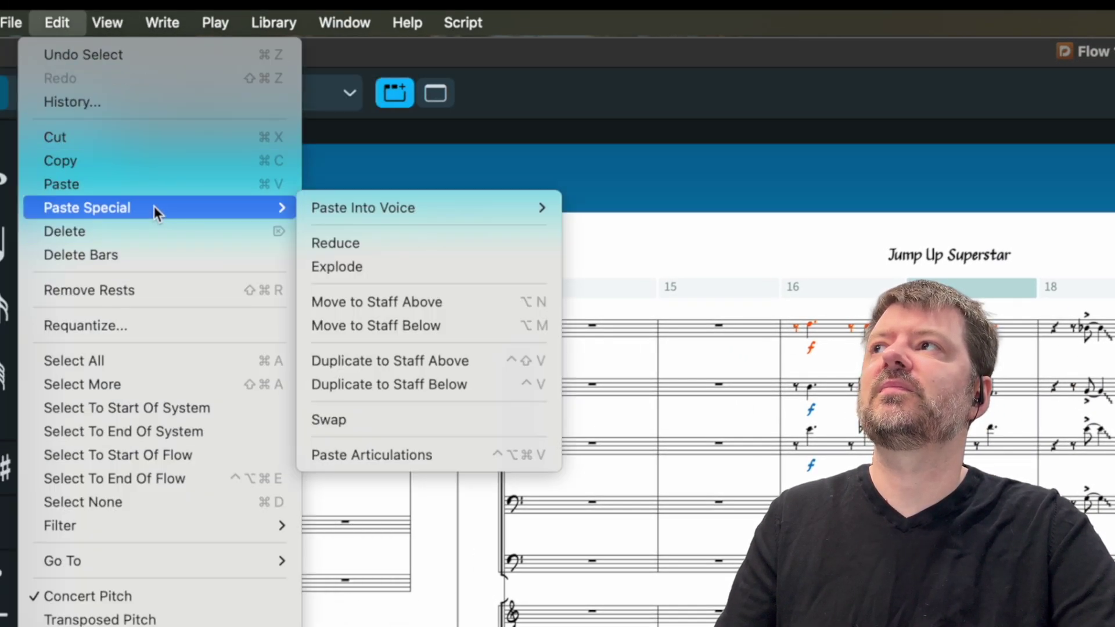
mouse_move(390, 207)
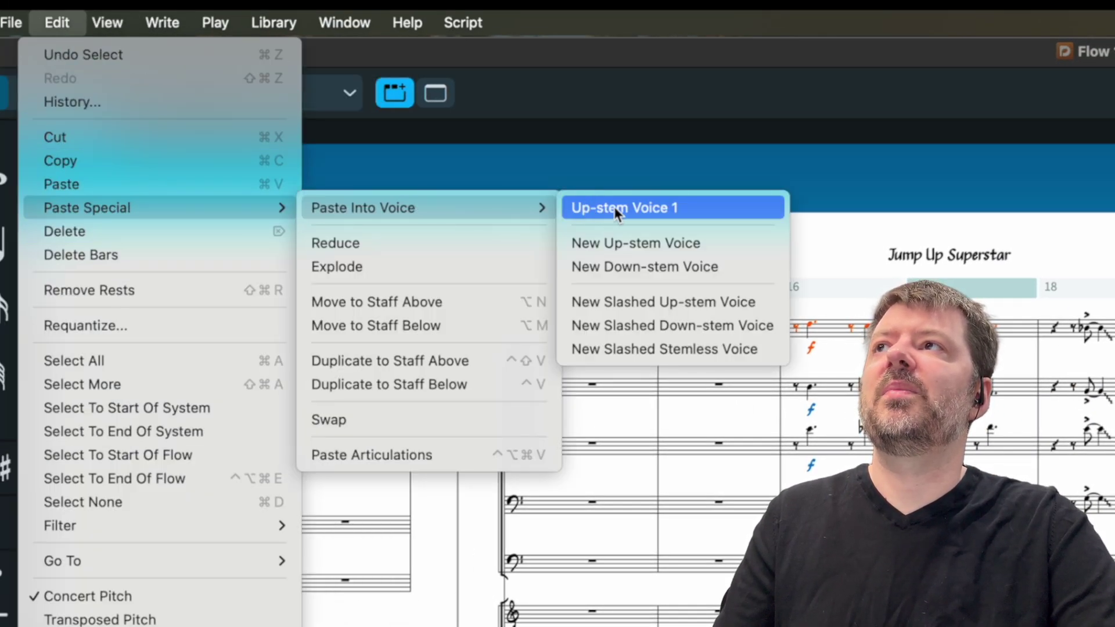
left_click(682, 267)
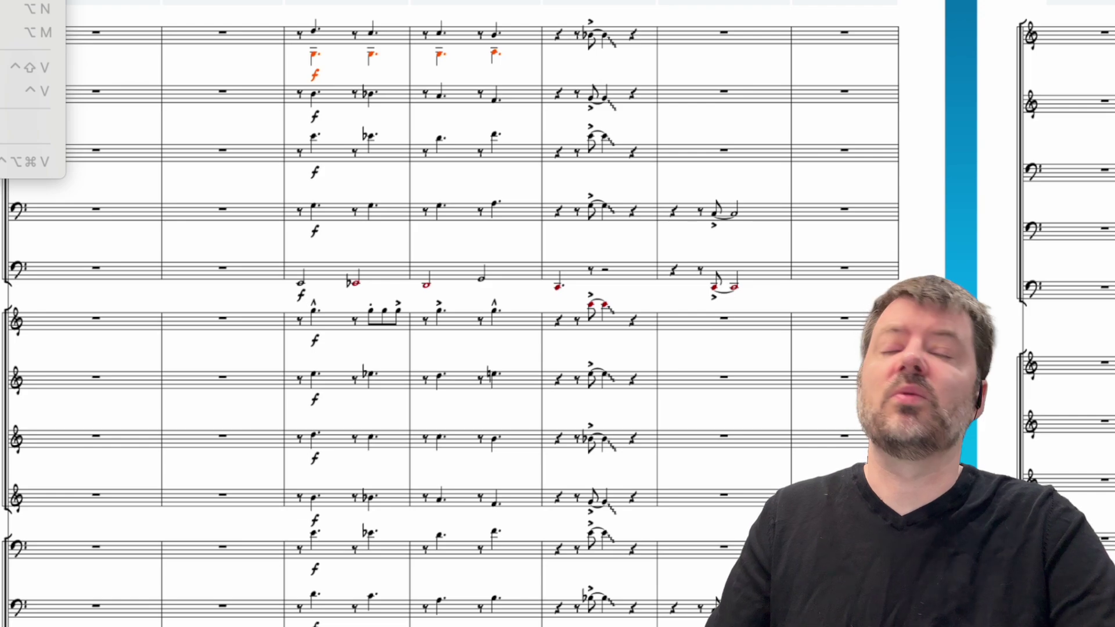
- Paste the top four staves' bars 16–17 as reduced chords into the top staff's bars 14–15
key("Return")
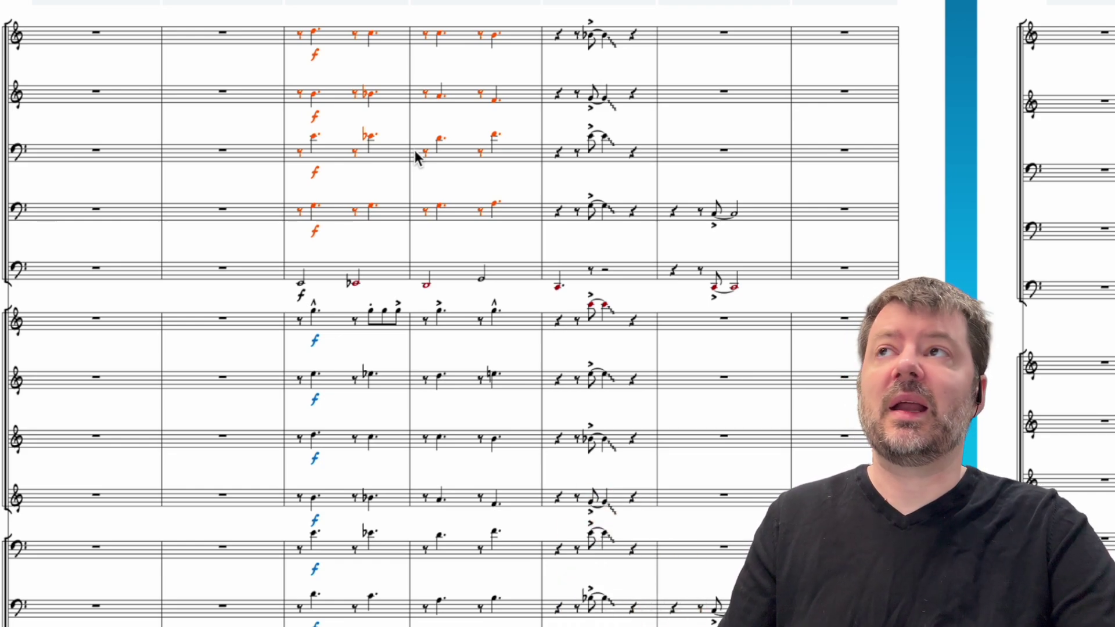
left_click(96, 33)
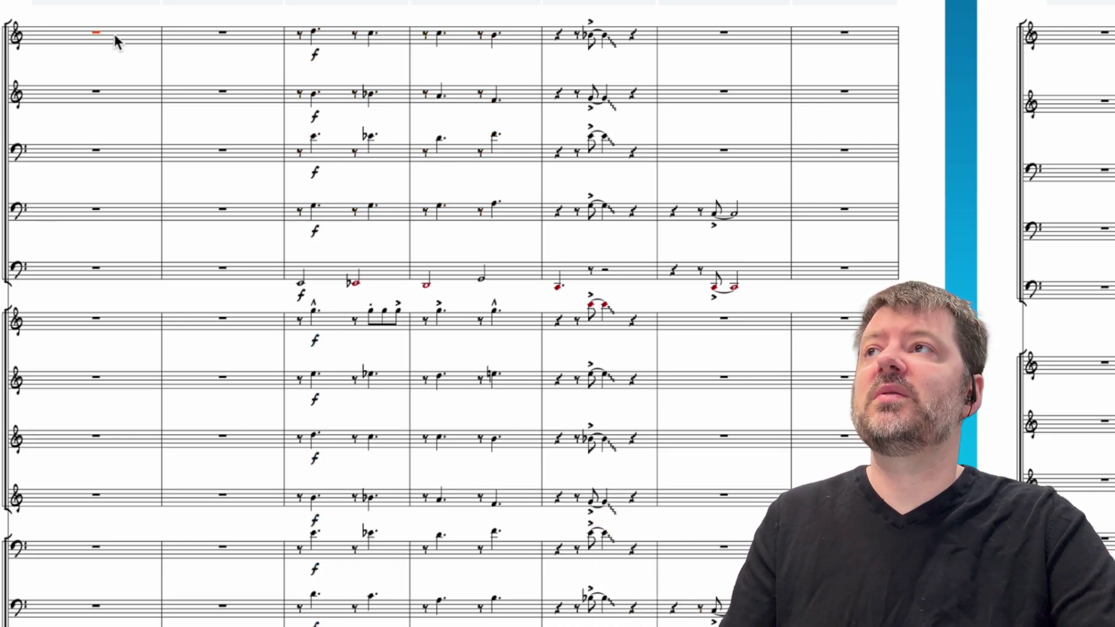
left_click(222, 33, "shift")
left_click(56, 21)
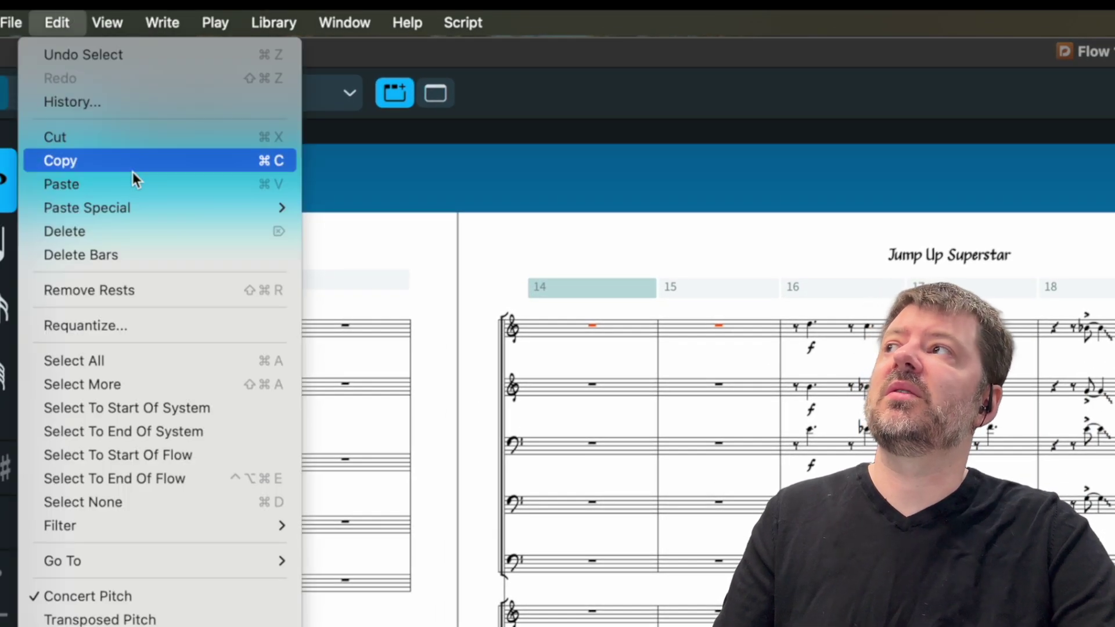
mouse_move(150, 207)
left_click(339, 242)
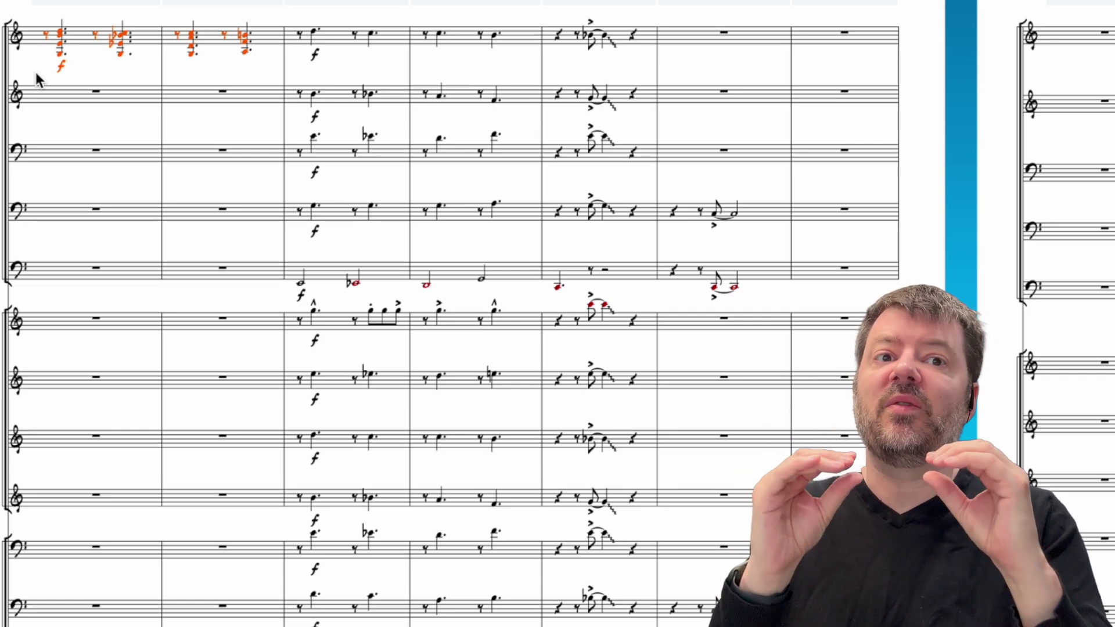
- Paste the same passage reduced into chords onto staves 2 and 3 in bars 14–15
left_click(96, 91)
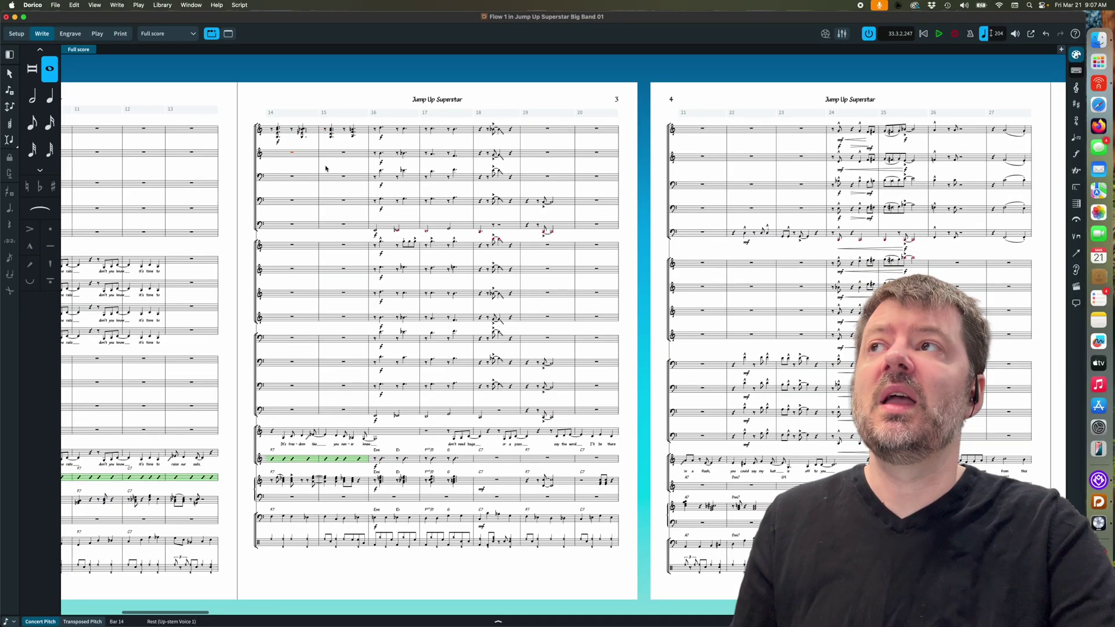
left_click(352, 179, "shift")
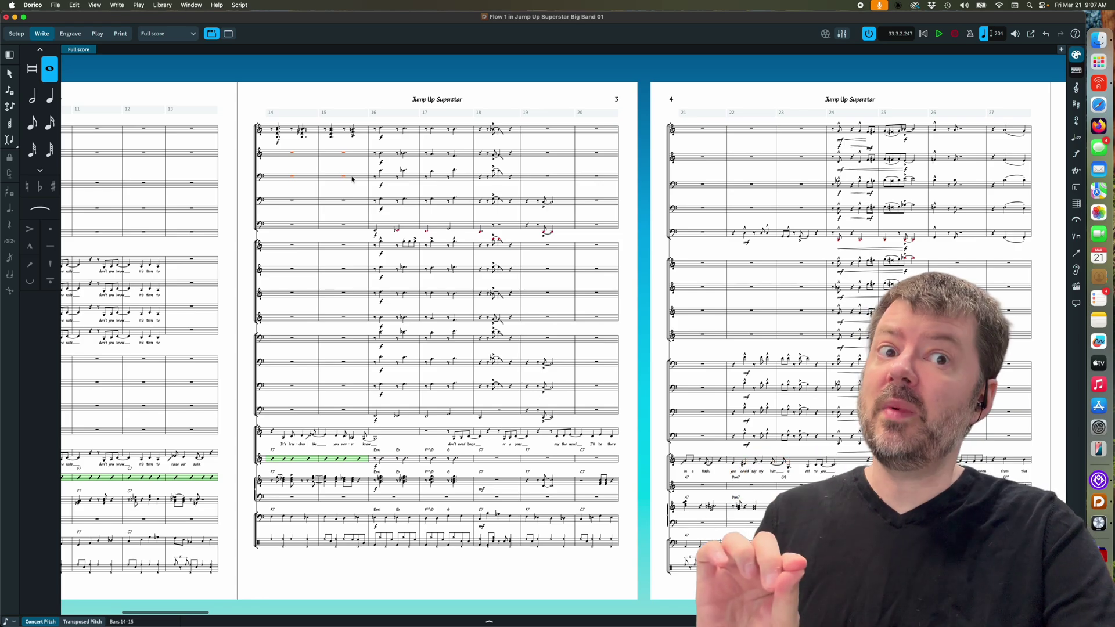
left_click(72, 7)
mouse_move(116, 80)
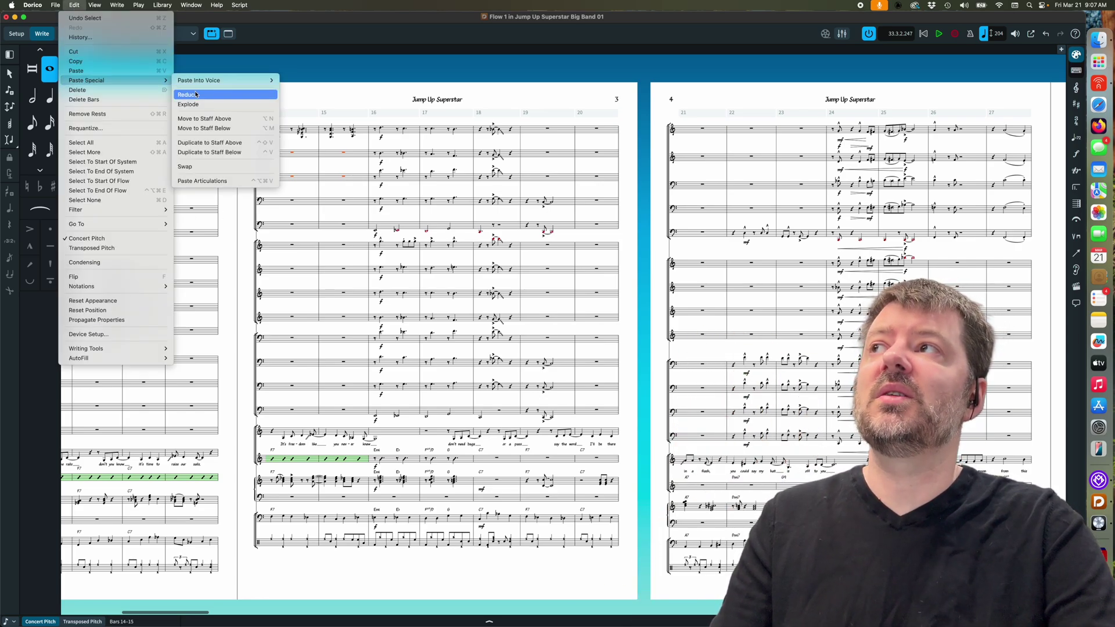
left_click(196, 94)
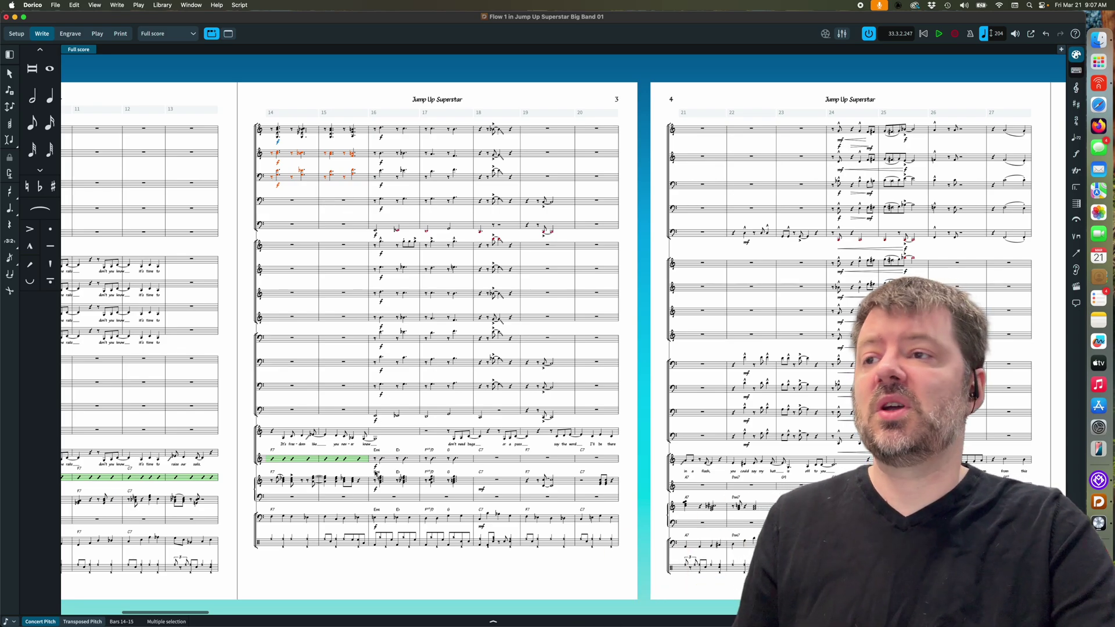
- Copy the bar 16–17 chords and explode them onto the bass-clef staves' bars 14–15
left_click(373, 486)
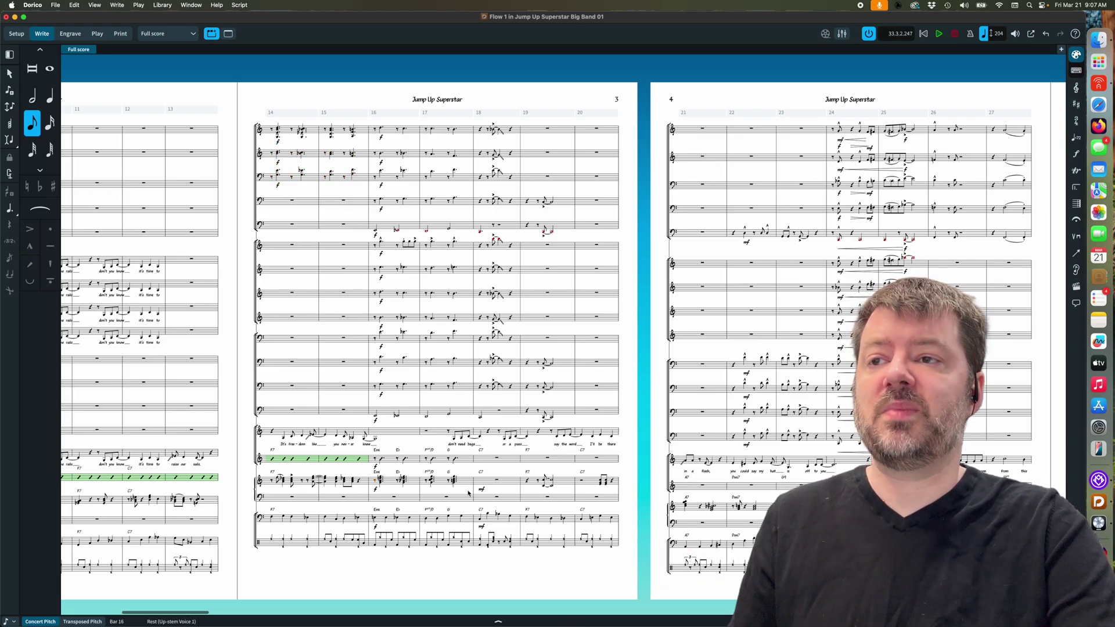
left_click(456, 482, "shift")
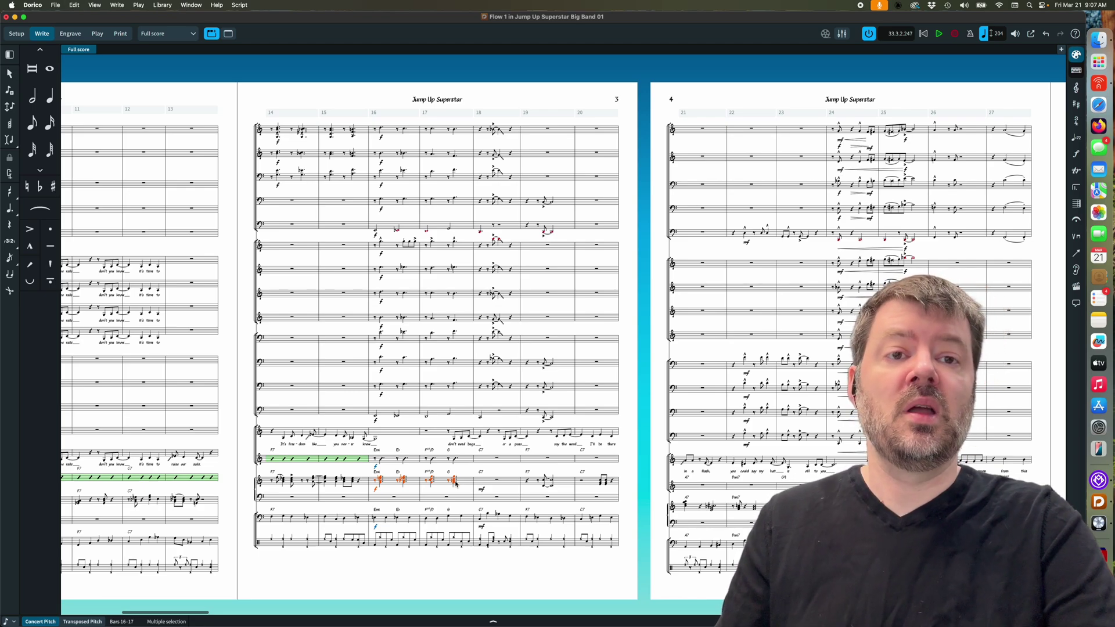
left_click(292, 338)
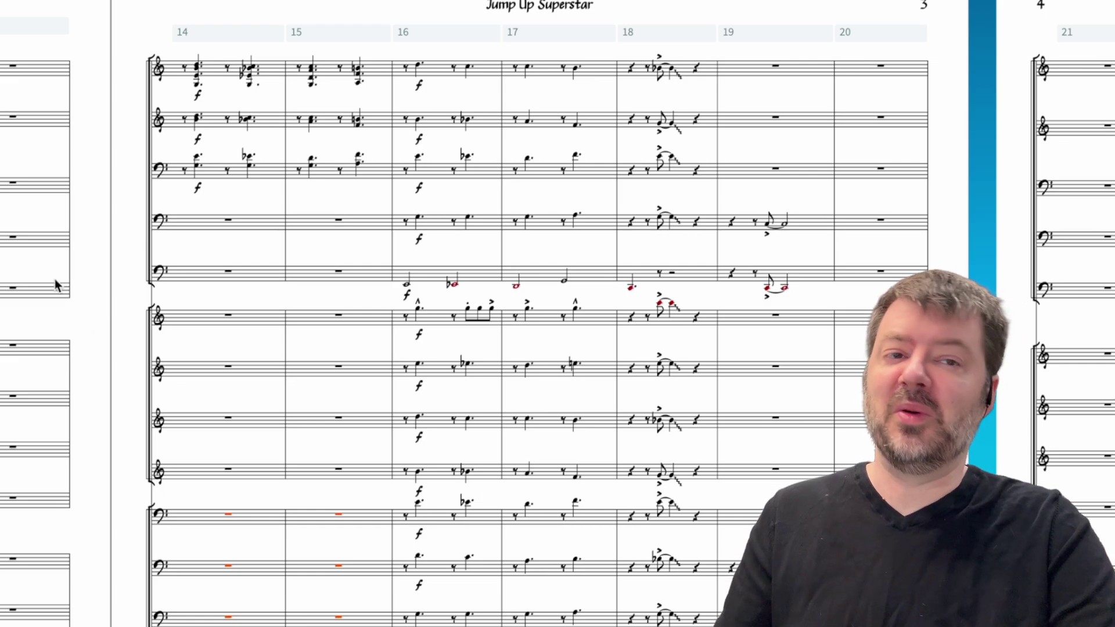
right_click(3, 17)
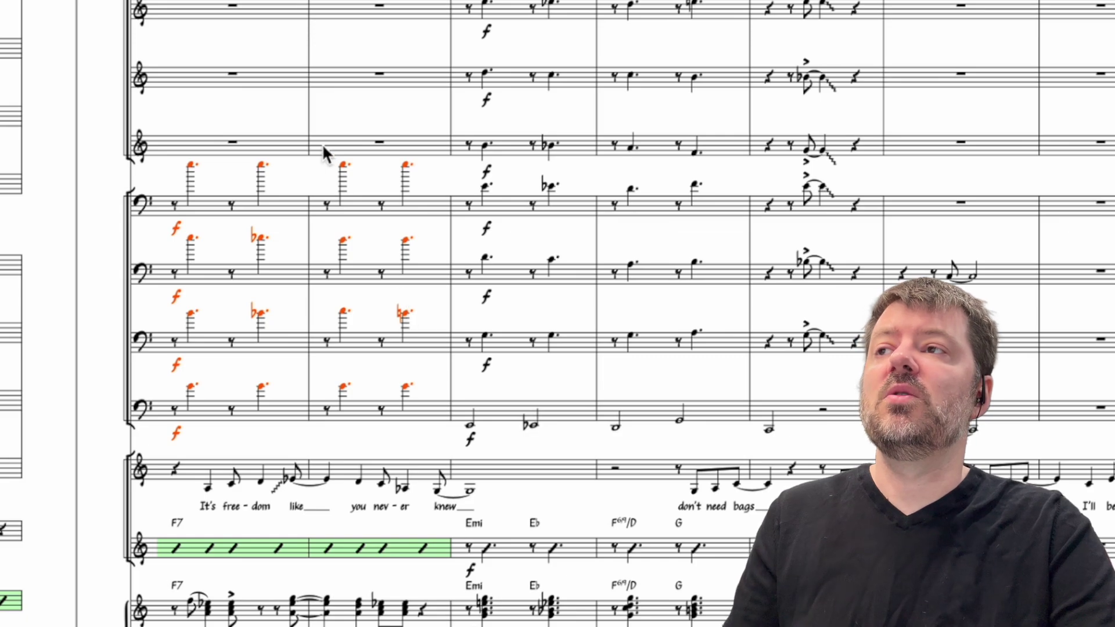
- Undo the bass-clef explosion, try exploding onto the treble staves' bars 14–15, then clear the attempts
key("super+z")
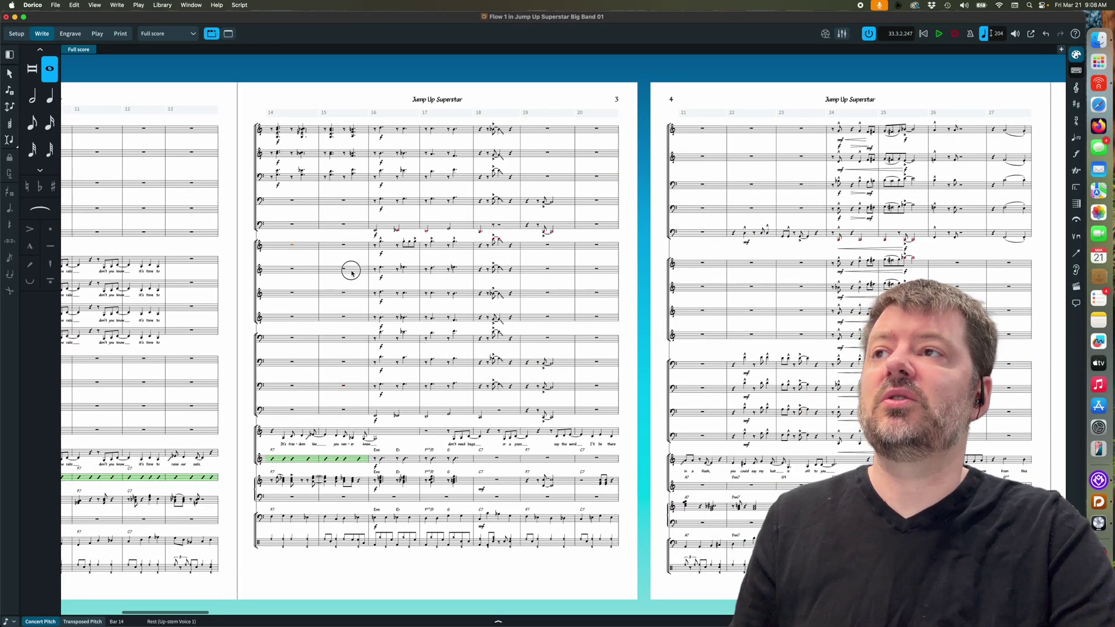
left_click(344, 268, "shift")
left_click(76, 5)
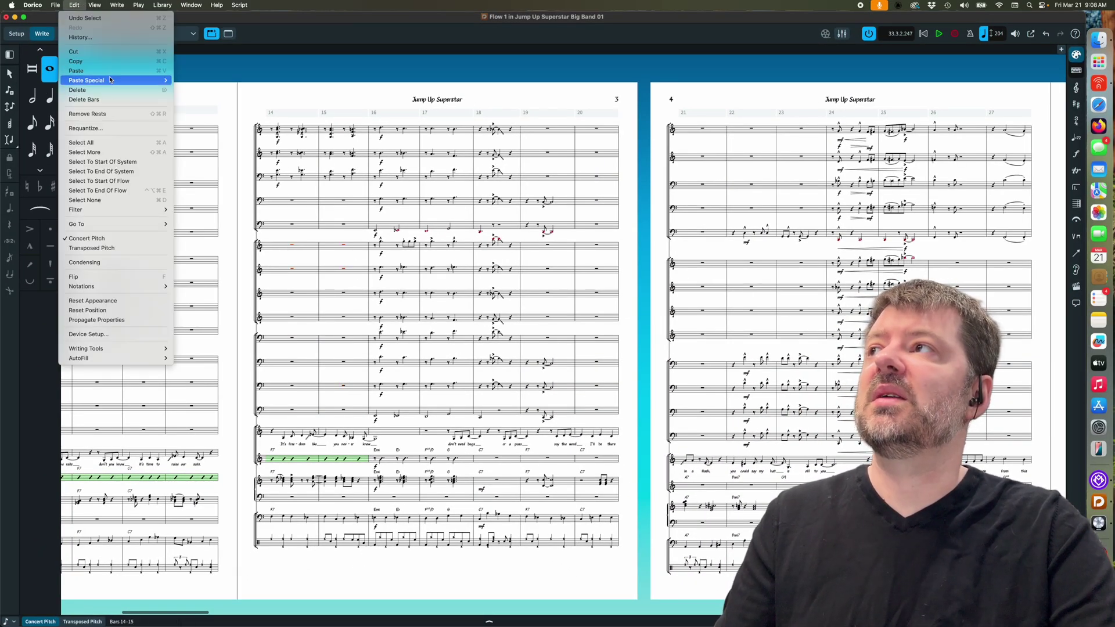
mouse_move(110, 80)
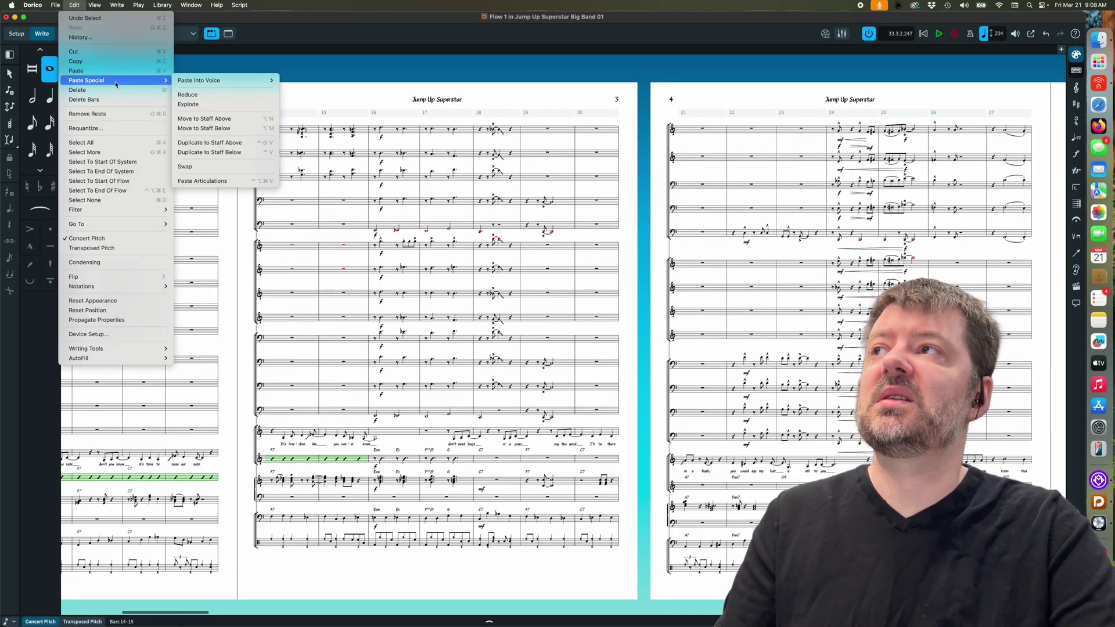
left_click(215, 106)
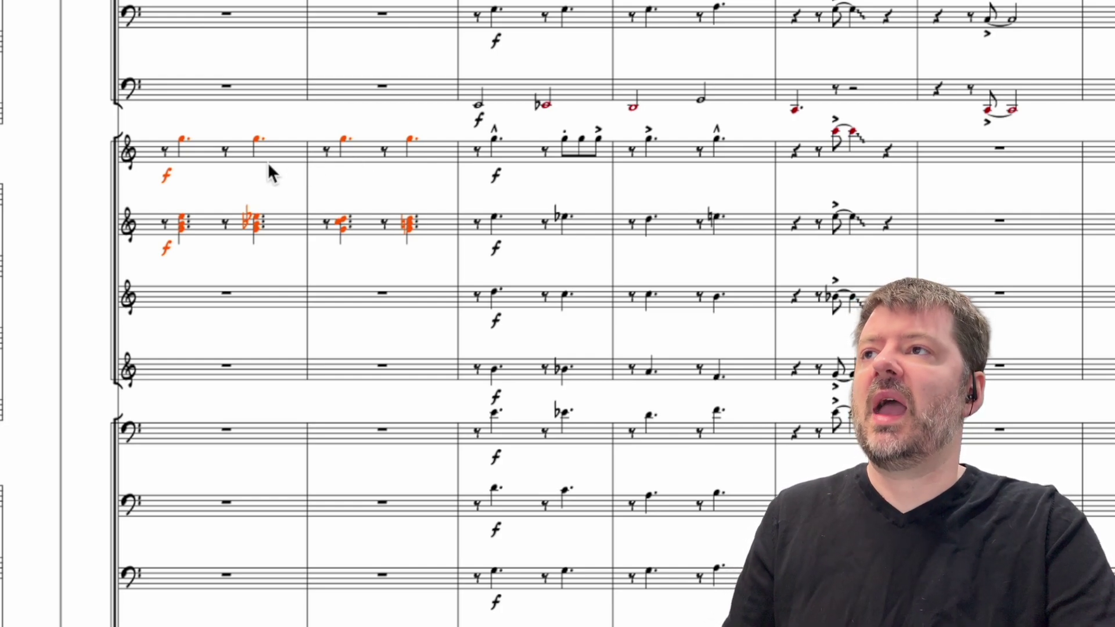
key("Delete")
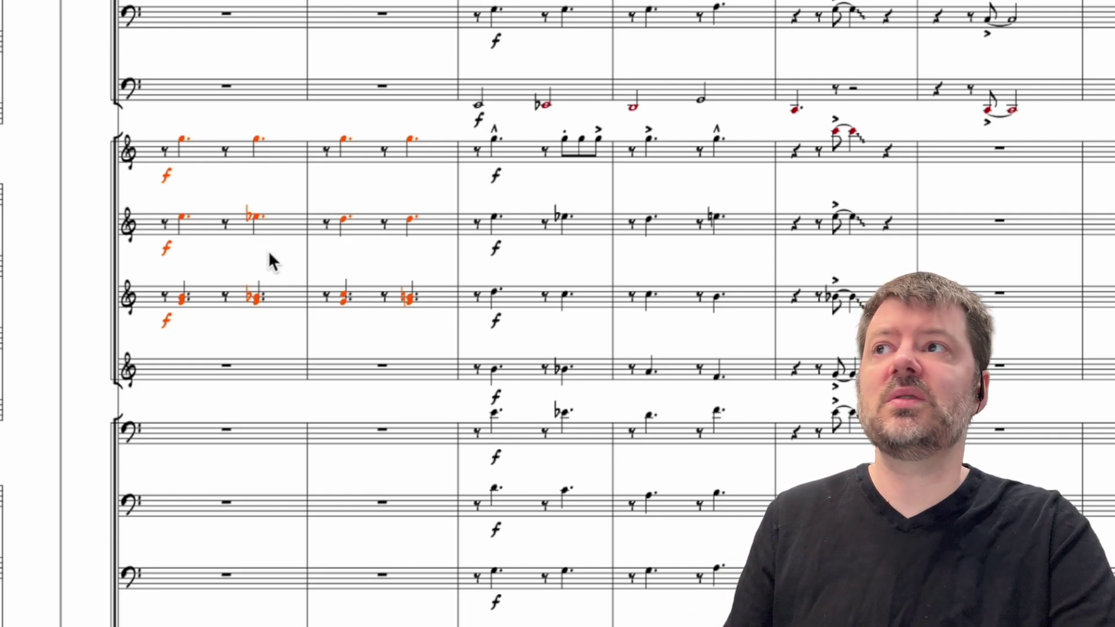
key("ctrl+z")
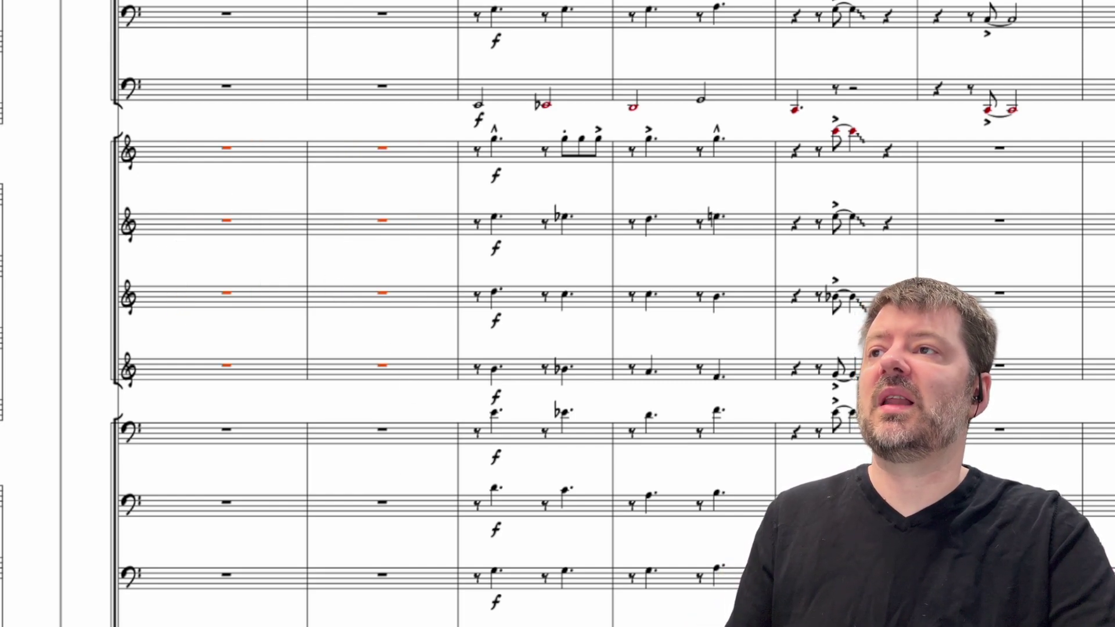